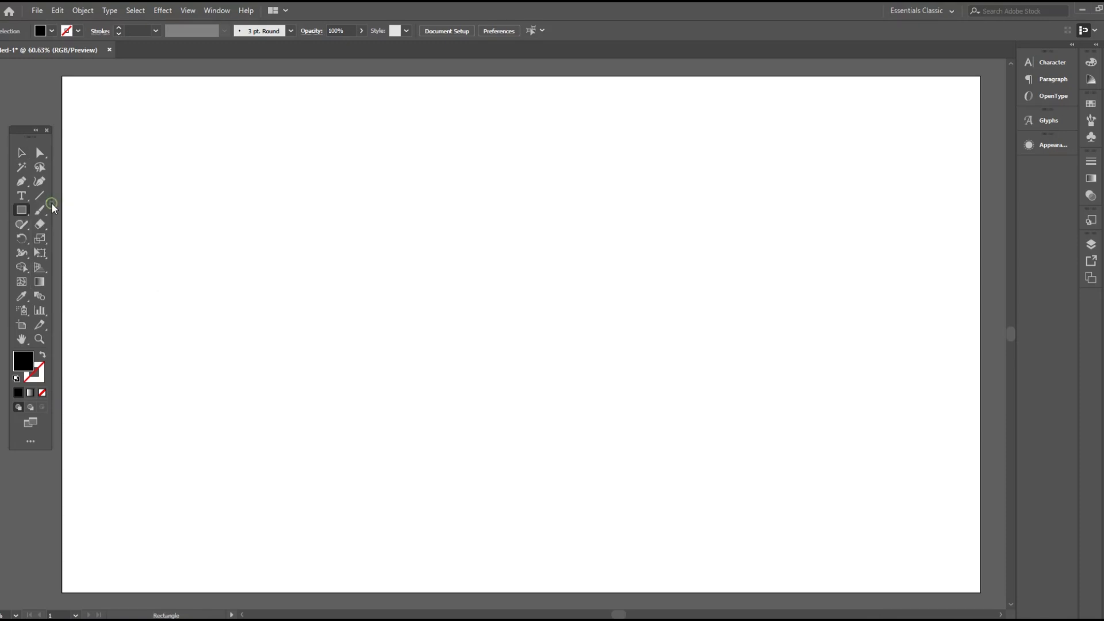
Step: Create a black rectangle with a width of 1920 px and a height of 1080 px
{"action": "left_click", "coordinate": [528, 202]}
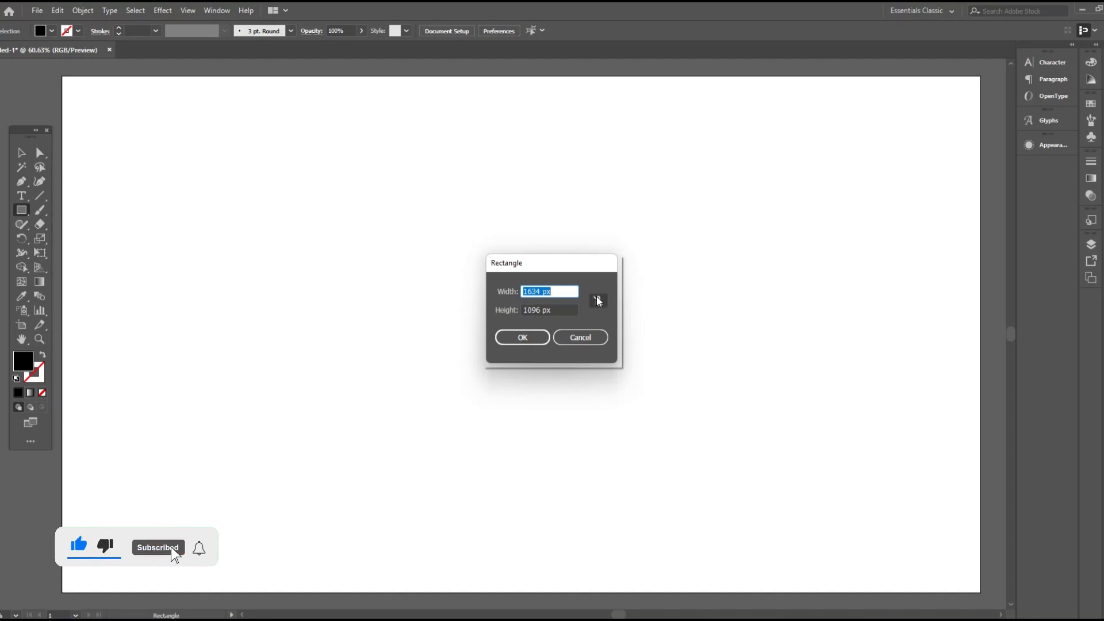
{"action": "key", "text": "BackSpace"}
{"action": "type", "text": "1920"}
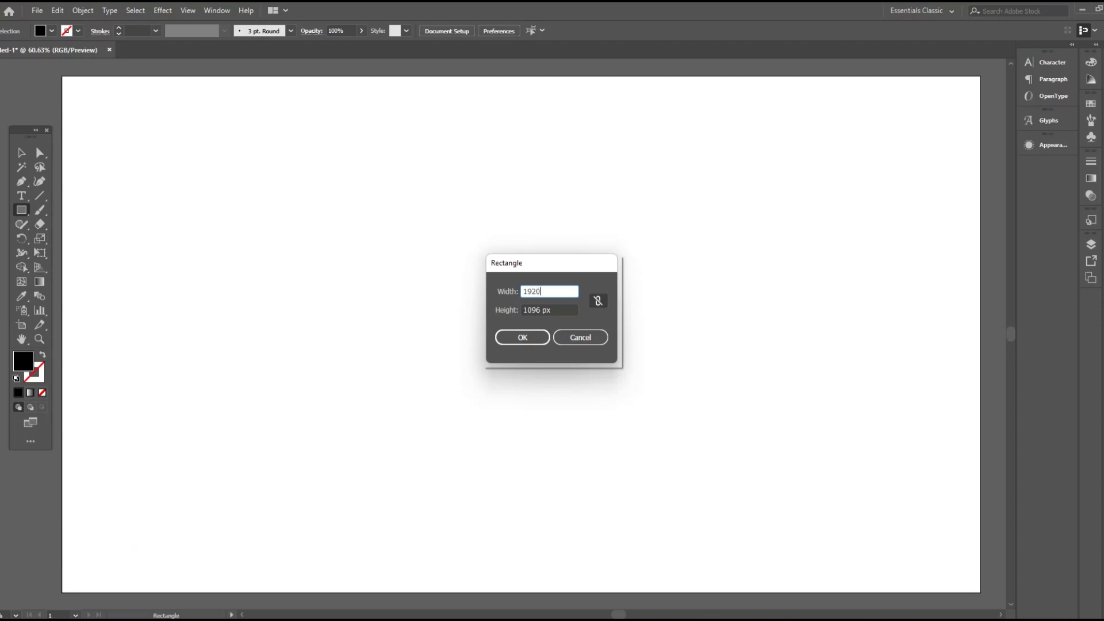
{"action": "left_click", "coordinate": [542, 311]}
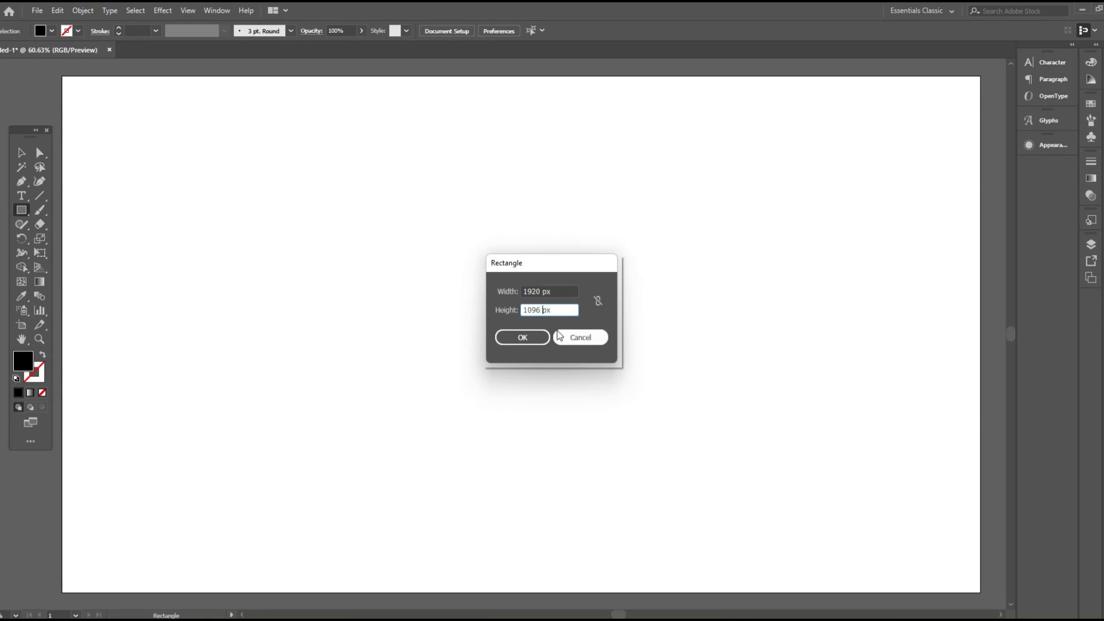
{"action": "type", "text": "1080"}
{"action": "left_click", "coordinate": [521, 338]}
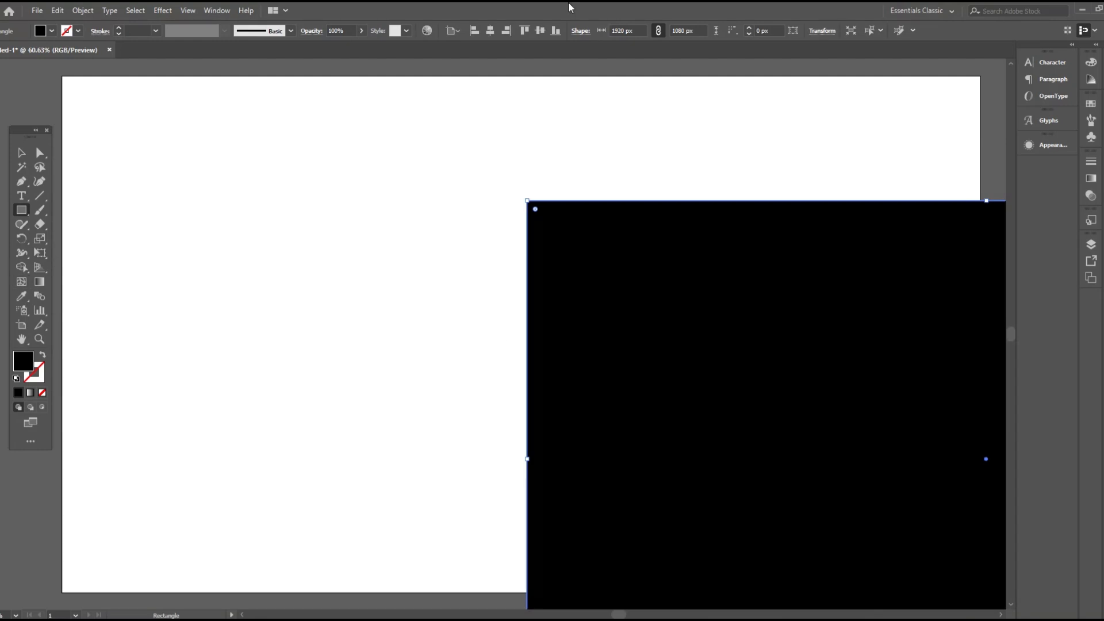
Step: Centre the rectangle horizontally and vertically on the artboard and lock it
{"action": "left_click", "coordinate": [495, 35]}
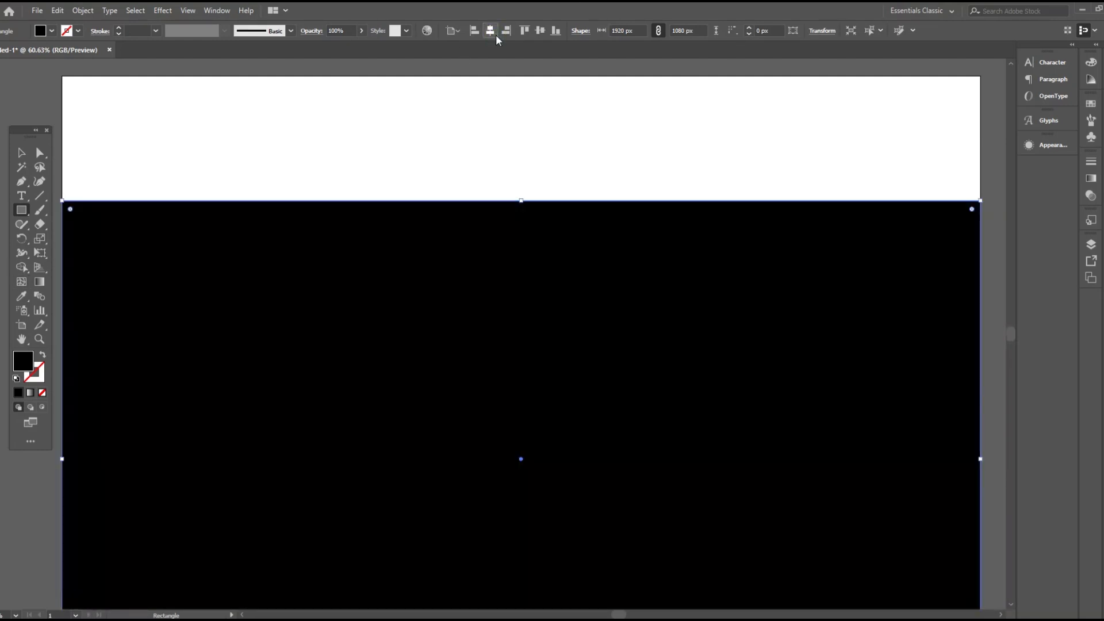
{"action": "left_click", "coordinate": [538, 32]}
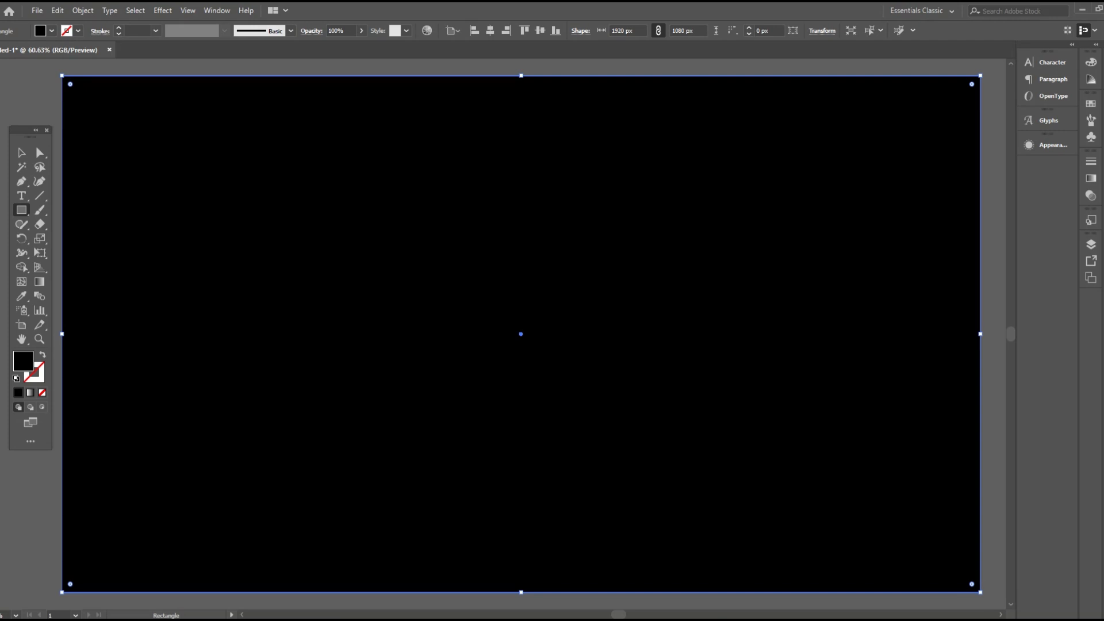
{"action": "left_click", "coordinate": [21, 152]}
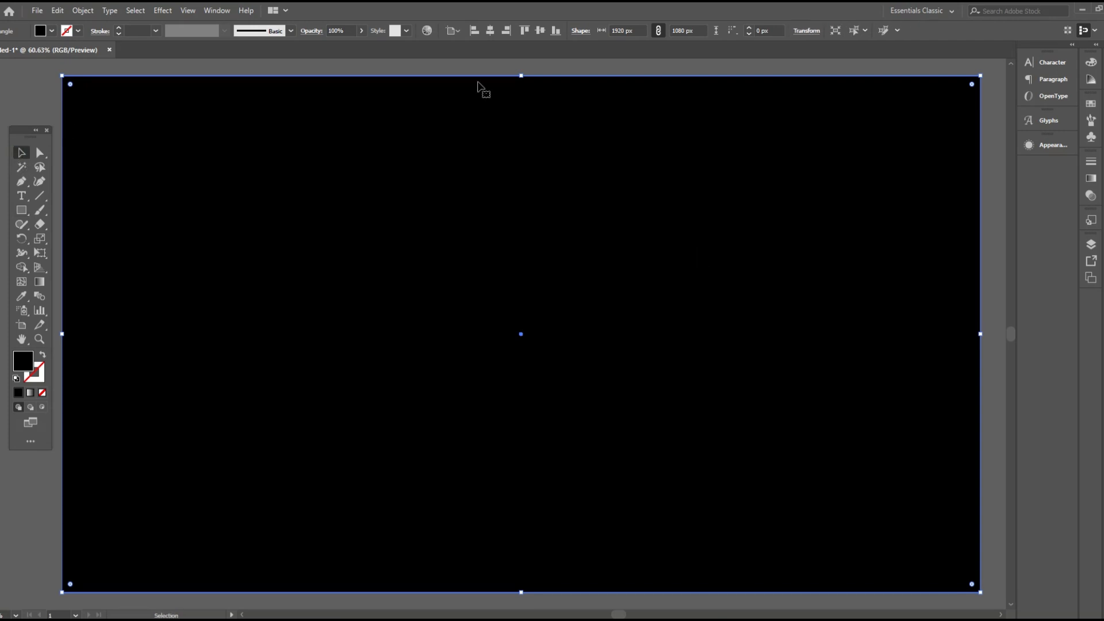
{"action": "left_click", "coordinate": [83, 8]}
{"action": "mouse_move", "coordinate": [141, 81]}
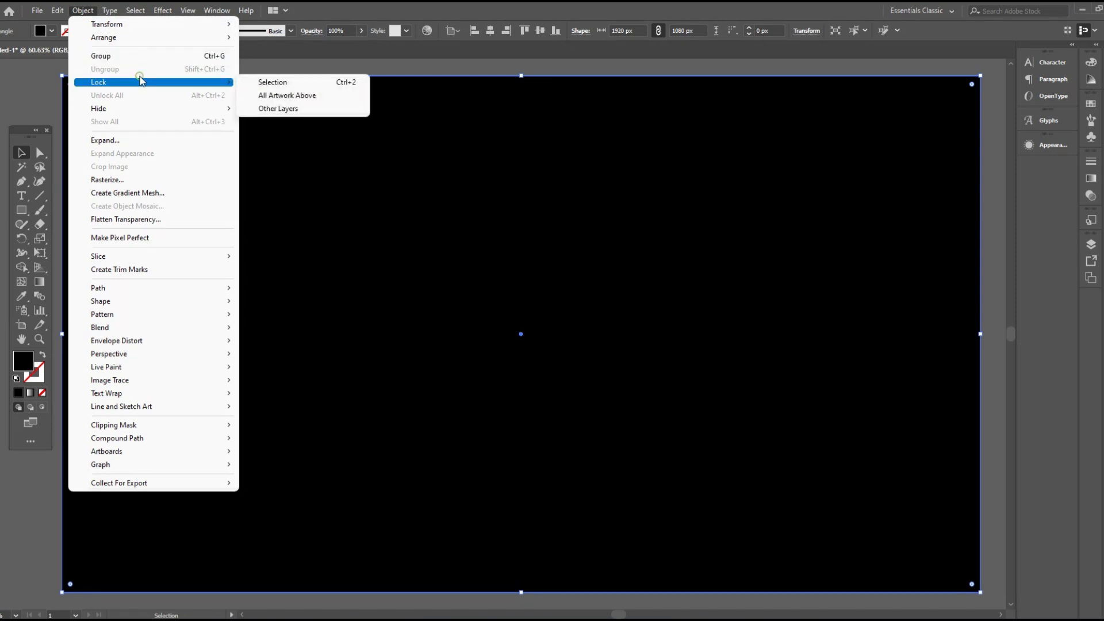
{"action": "left_click", "coordinate": [277, 82]}
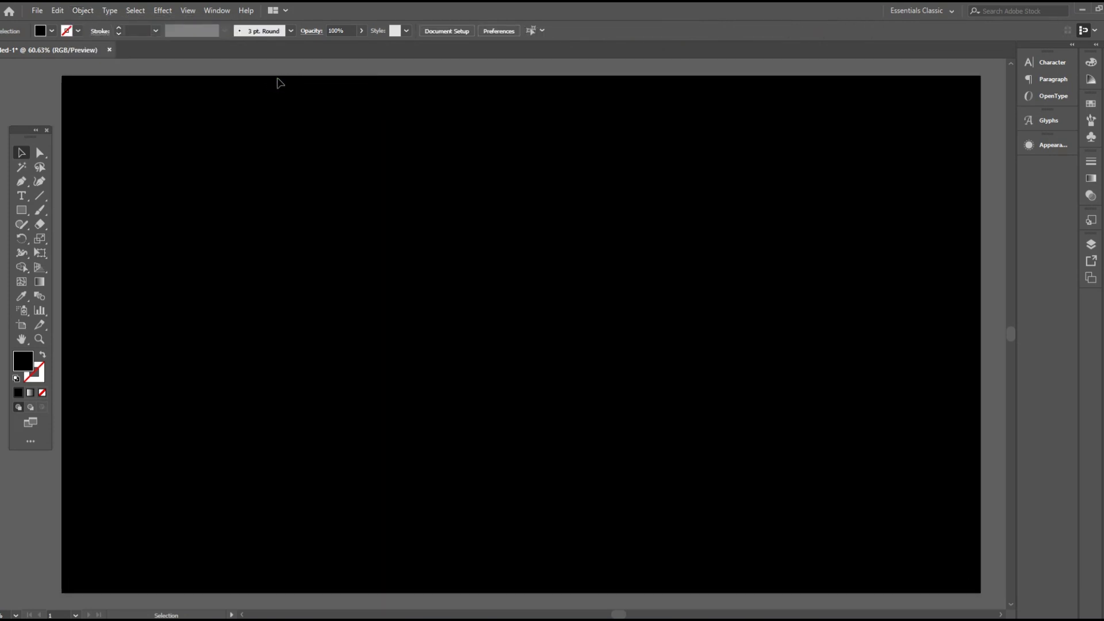
Step: Draw a circle about 330 px in diameter from the artboard's centre and fill it with yellow
{"action": "left_click_drag", "start_coordinate": [27, 206], "coordinate": [85, 236]}
{"action": "left_click_drag", "start_coordinate": [519, 334], "coordinate": [600, 413]}
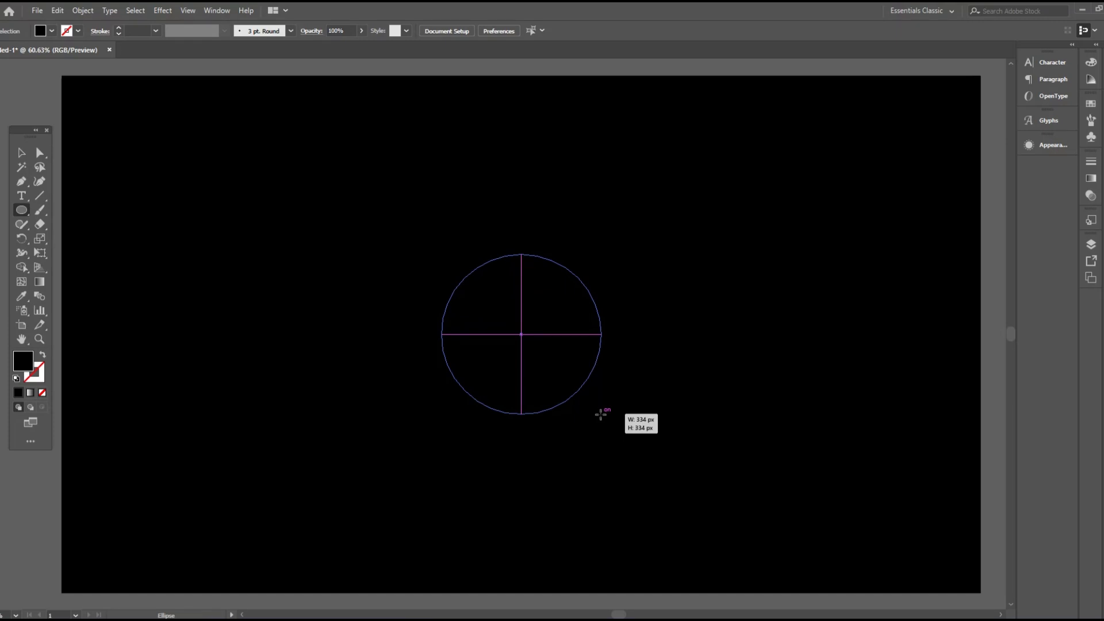
{"action": "left_click_drag", "start_coordinate": [600, 413], "coordinate": [600, 413]}
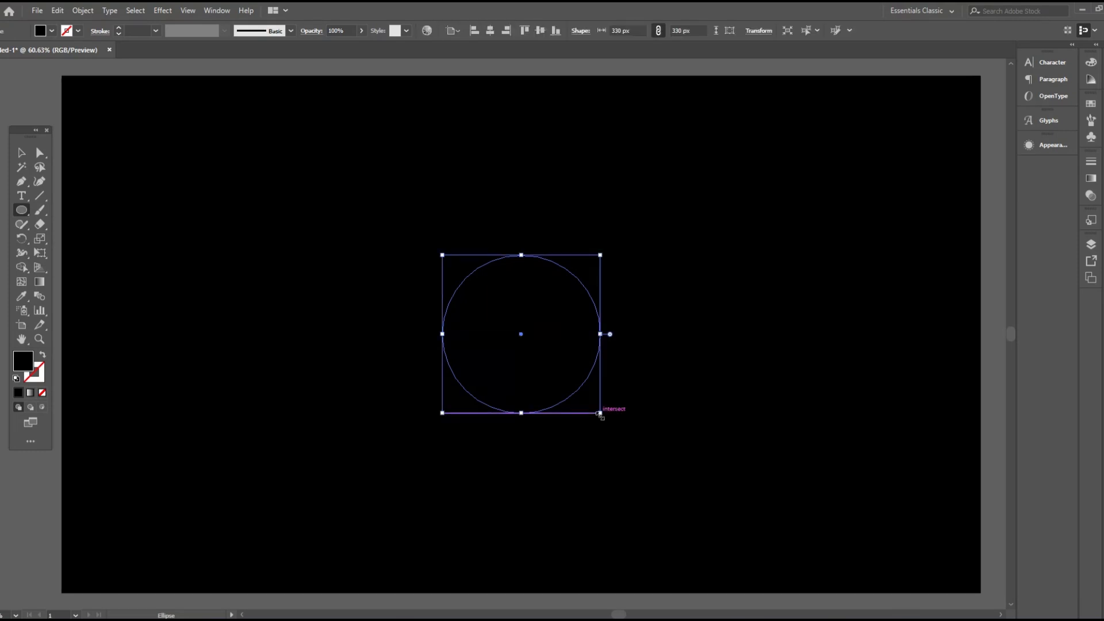
{"action": "left_click", "coordinate": [21, 153]}
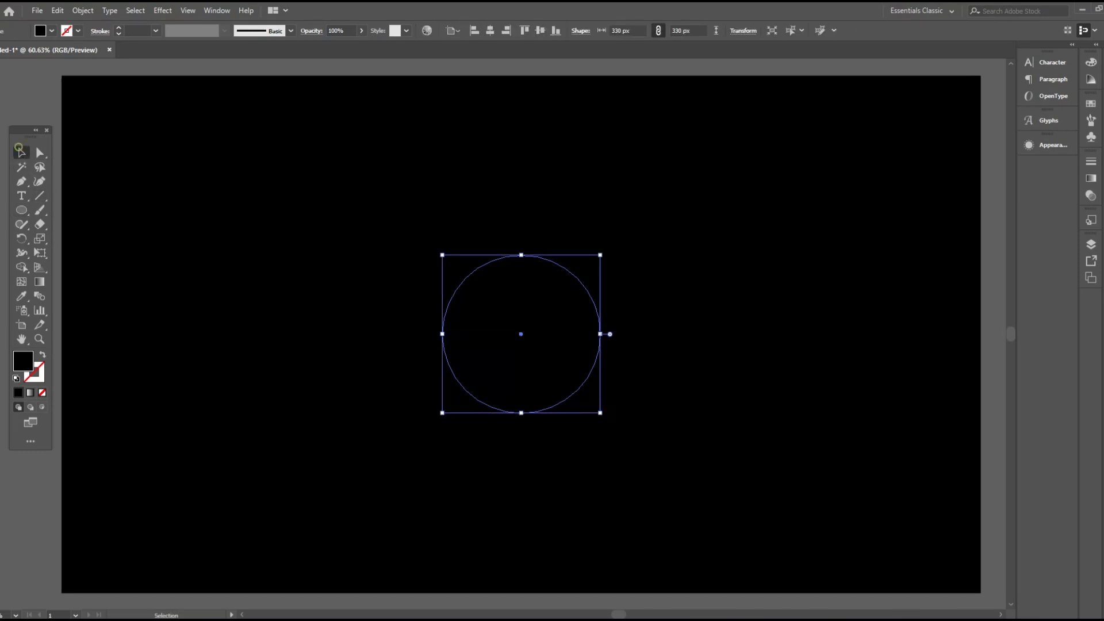
{"action": "left_click", "coordinate": [50, 31]}
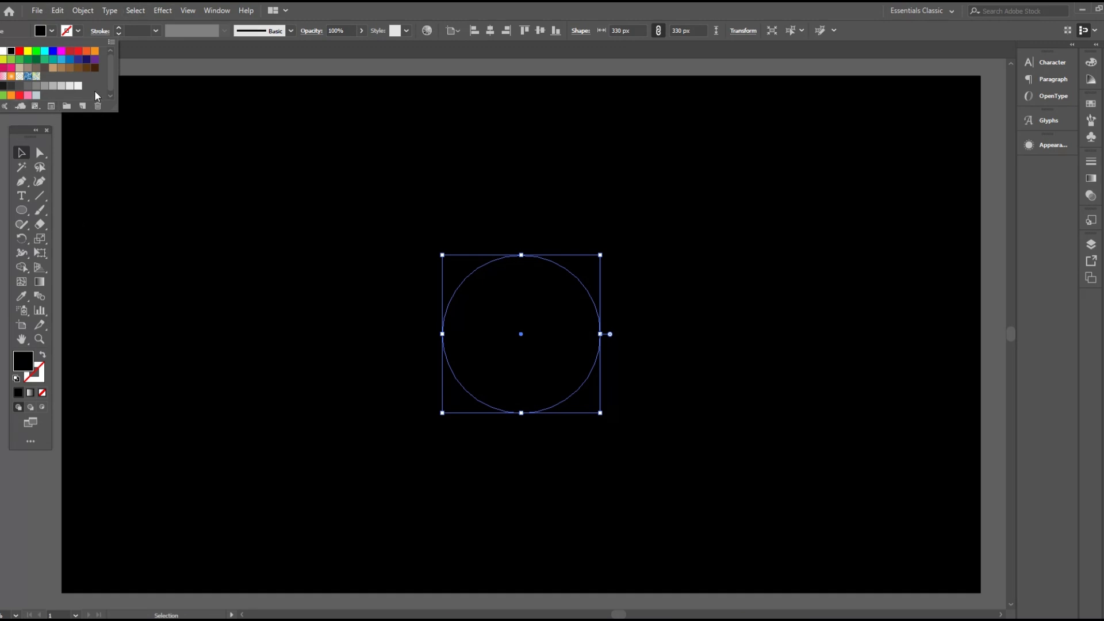
{"action": "left_click", "coordinate": [28, 51]}
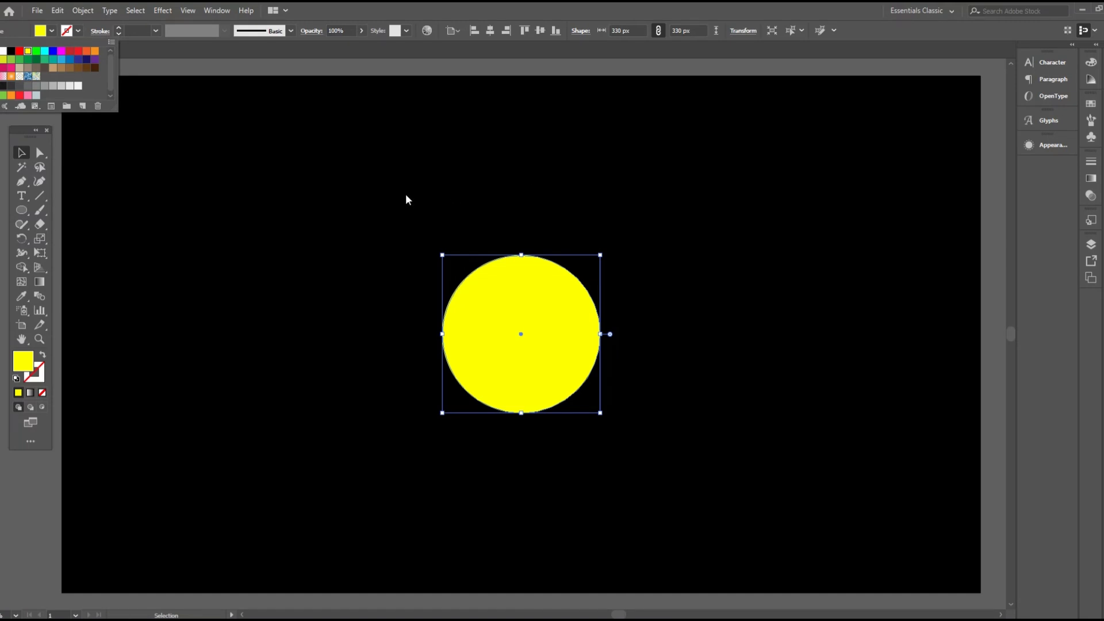
{"action": "key", "text": "Escape"}
Step: Duplicate the yellow circle in place and fill the copy with green
{"action": "left_click", "coordinate": [57, 10]}
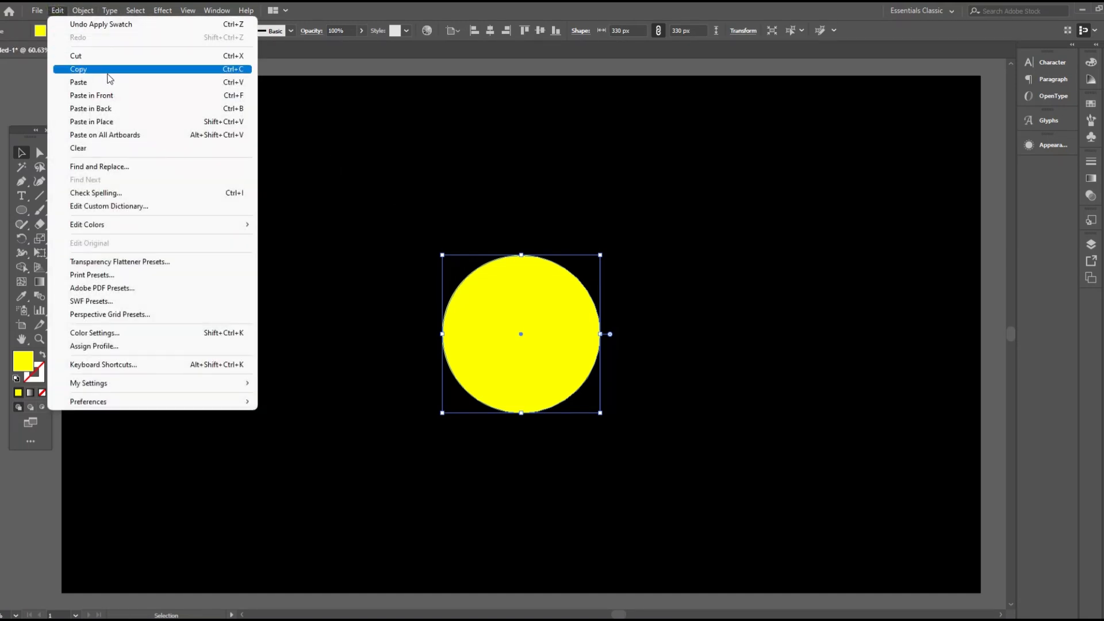
{"action": "left_click", "coordinate": [110, 69]}
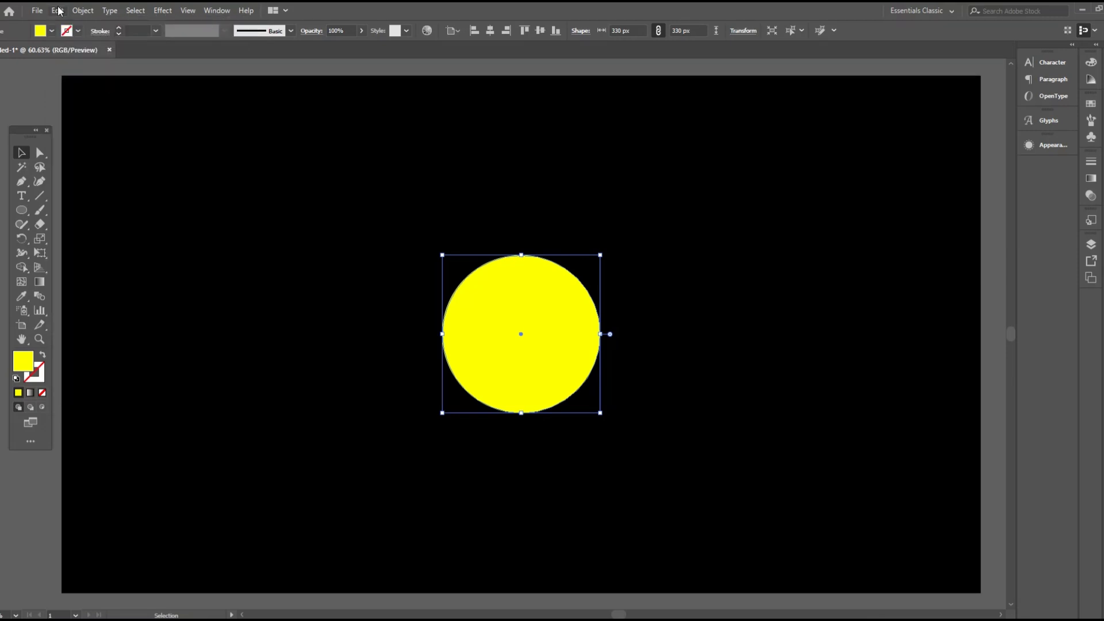
{"action": "left_click", "coordinate": [58, 10]}
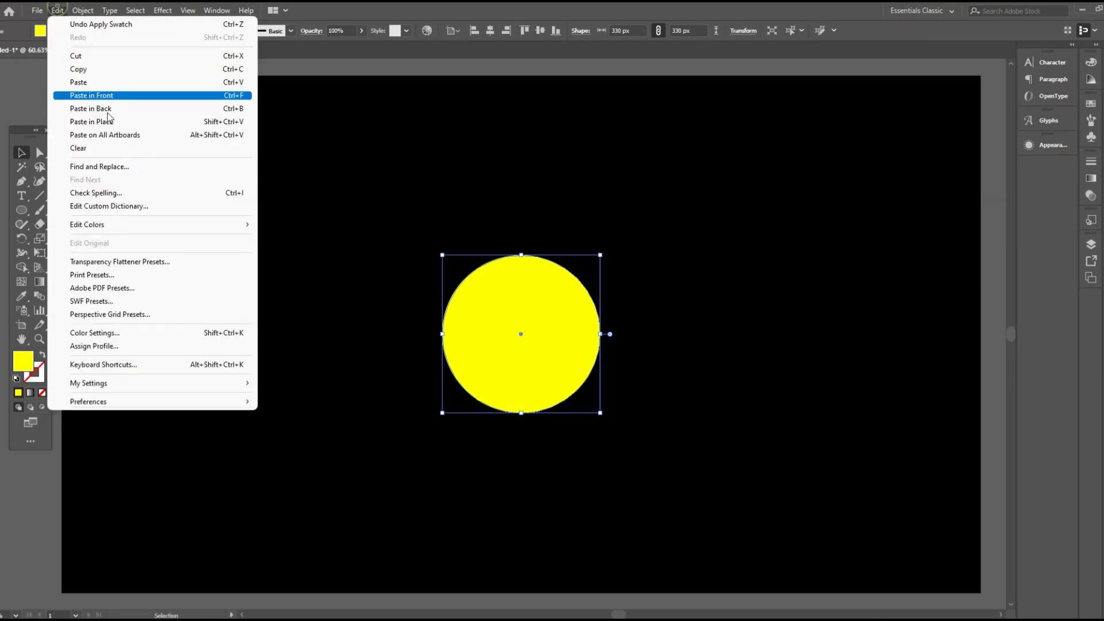
{"action": "left_click", "coordinate": [144, 121]}
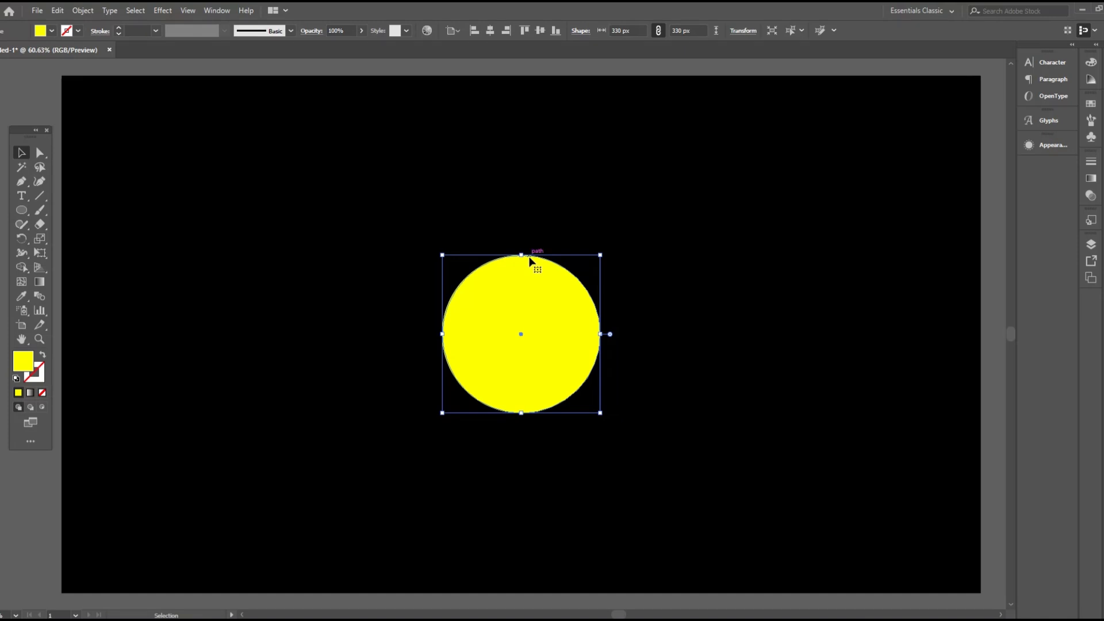
{"action": "left_click", "coordinate": [52, 31]}
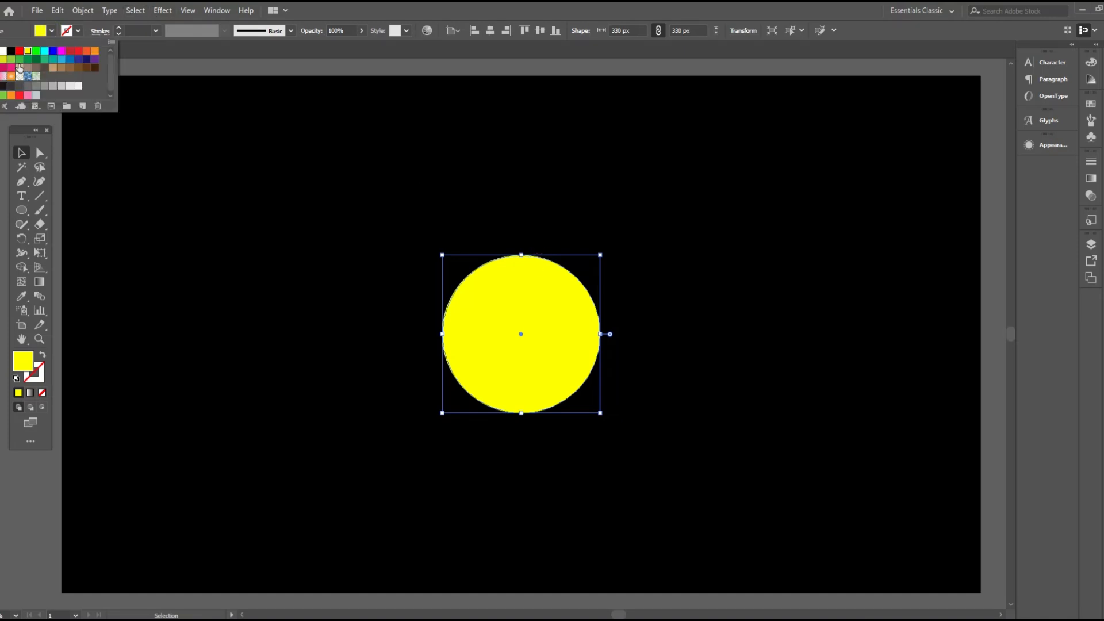
{"action": "left_click", "coordinate": [19, 59]}
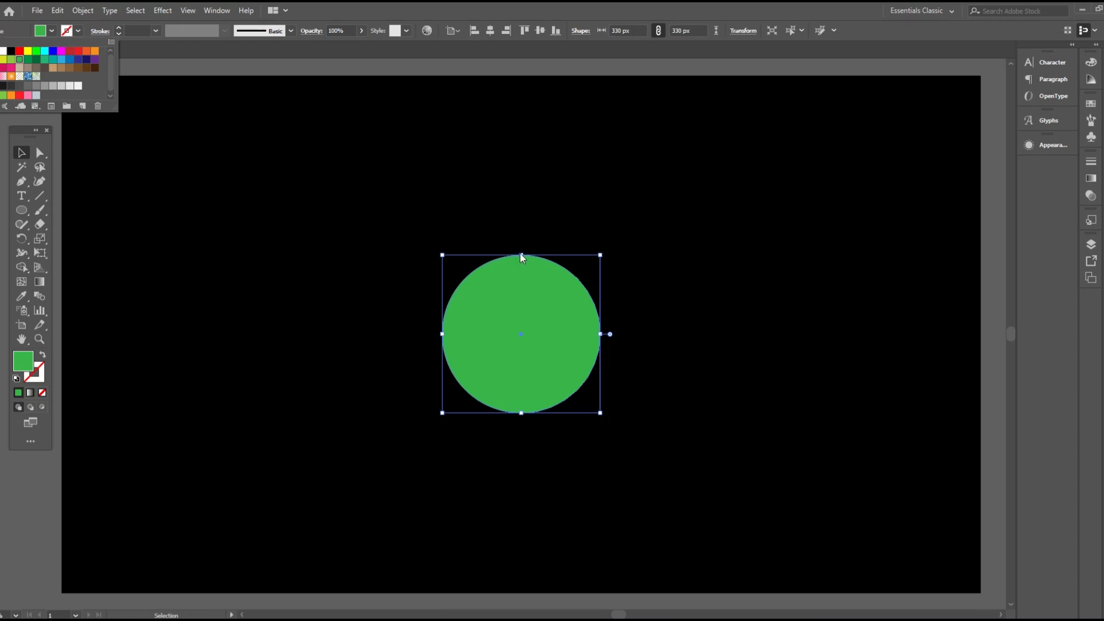
{"action": "left_click", "coordinate": [53, 31]}
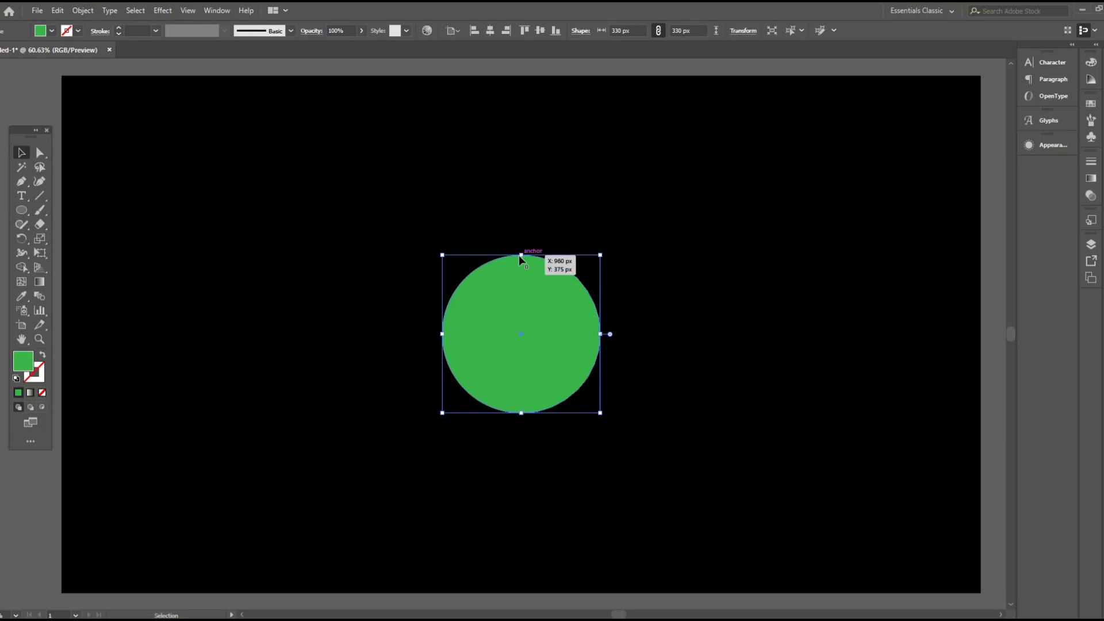
Step: Scale the green circle proportionally to 165 px with its bottom point fixed, and group it with the yellow circle
{"action": "left_click_drag", "start_coordinate": [521, 256], "coordinate": [528, 338]}
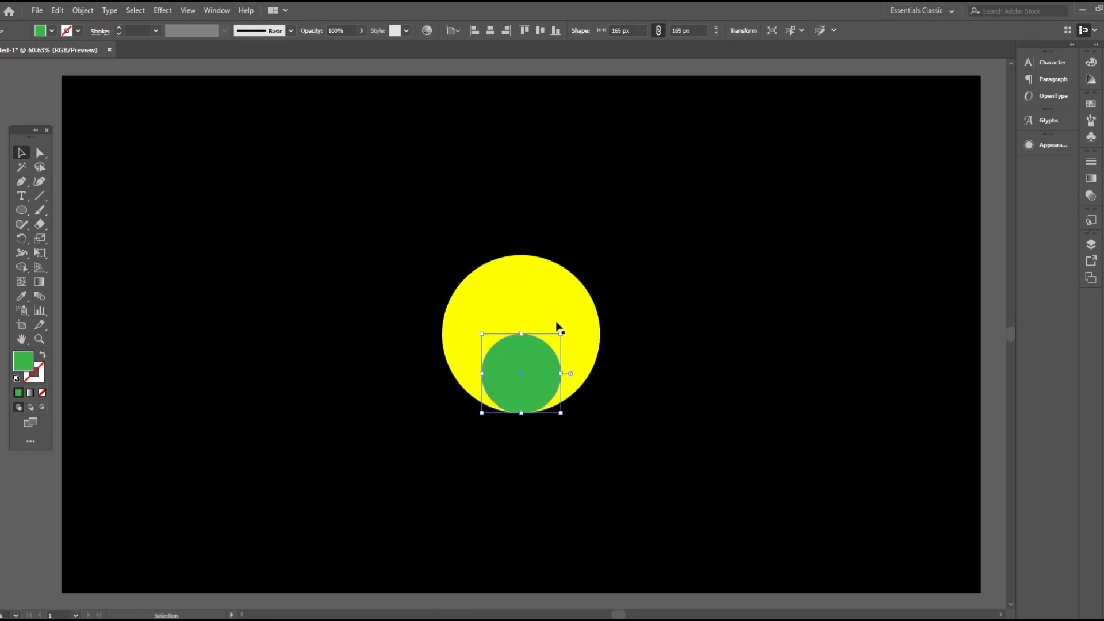
{"action": "left_click", "coordinate": [318, 248]}
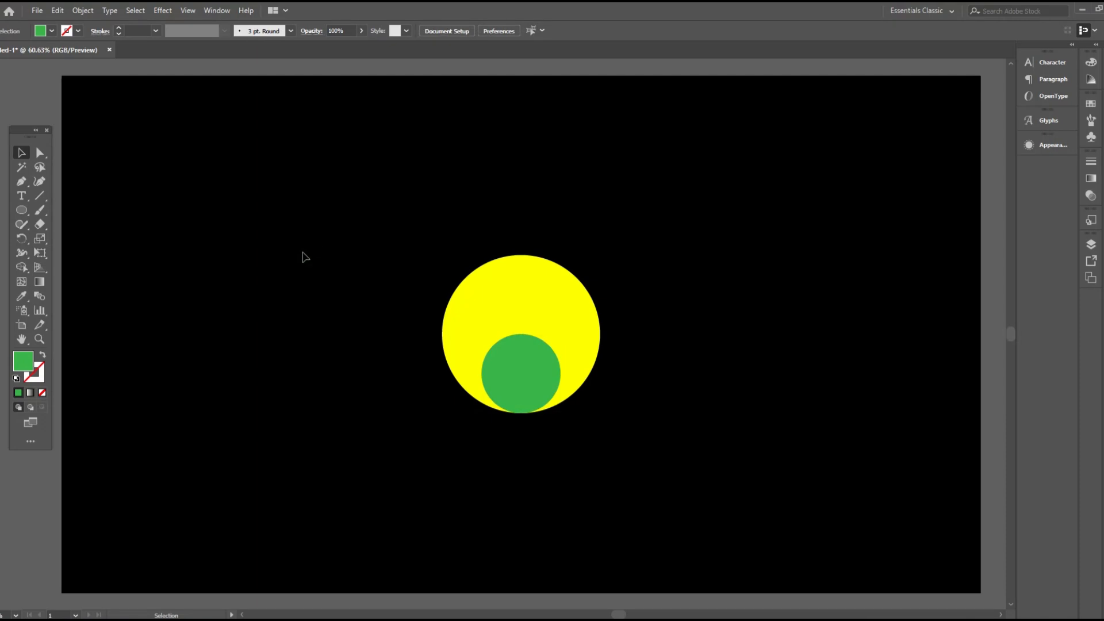
{"action": "left_click_drag", "start_coordinate": [369, 212], "coordinate": [670, 445]}
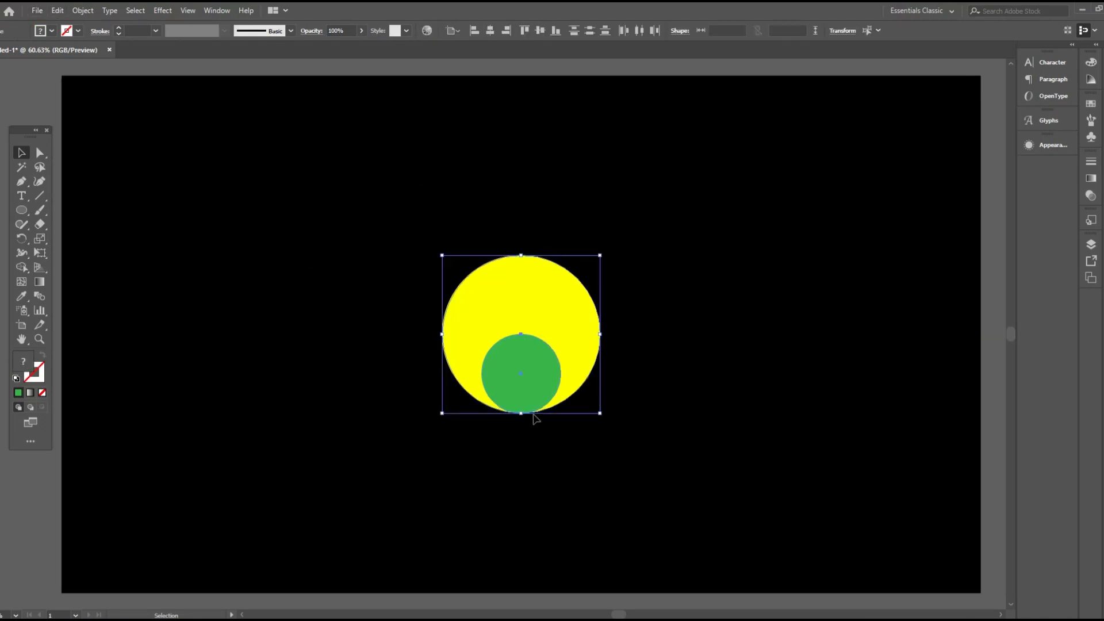
{"action": "left_click", "coordinate": [96, 12]}
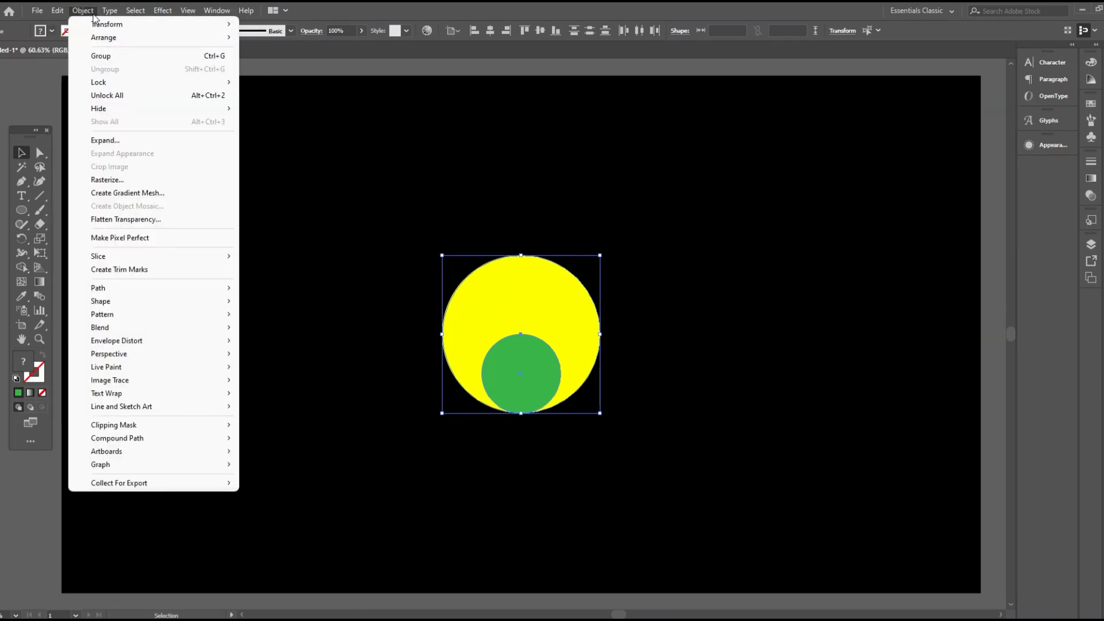
{"action": "left_click", "coordinate": [100, 56]}
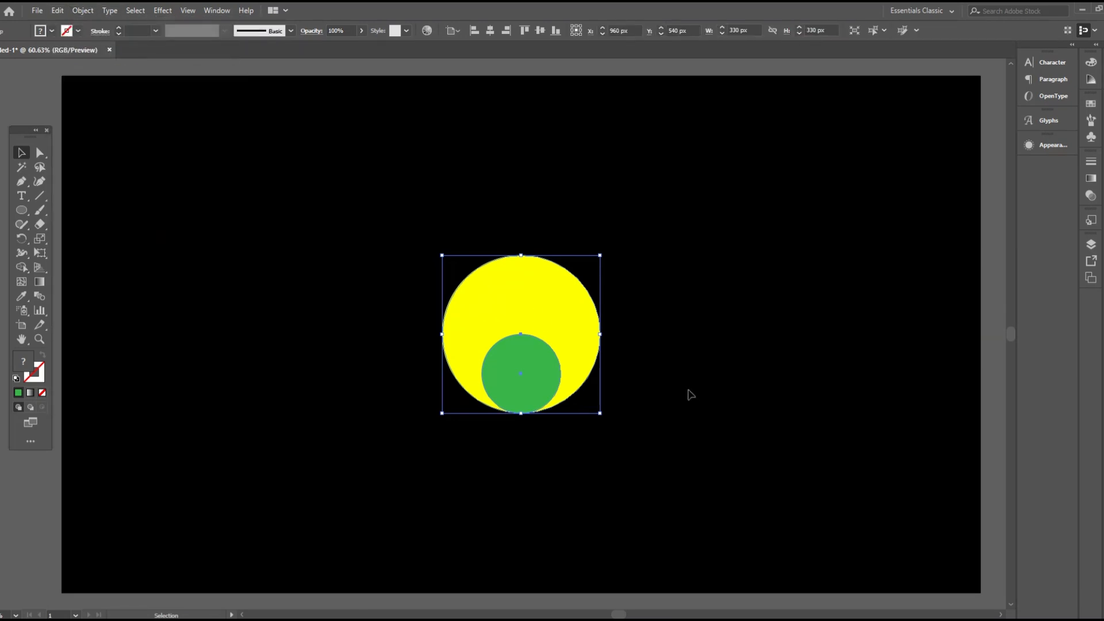
Step: Duplicate the circle group in place and move the copy to the right side of the artboard, at about X 1658, Y 521 px
{"action": "left_click", "coordinate": [57, 11]}
{"action": "left_click", "coordinate": [99, 69]}
{"action": "left_click", "coordinate": [58, 11]}
{"action": "left_click", "coordinate": [130, 127]}
{"action": "left_click_drag", "start_coordinate": [554, 361], "coordinate": [890, 358]}
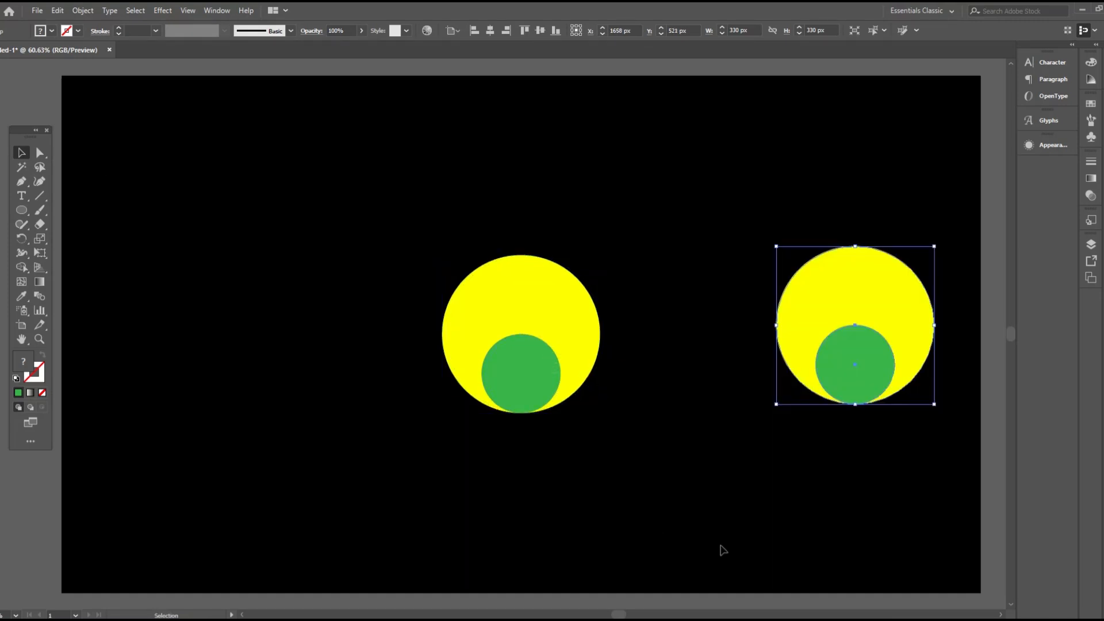
Step: Move the original circle group up and left to about X 754, Y 356 px and ungroup it
{"action": "left_click_drag", "start_coordinate": [544, 354], "coordinate": [443, 262]}
{"action": "left_click", "coordinate": [57, 11]}
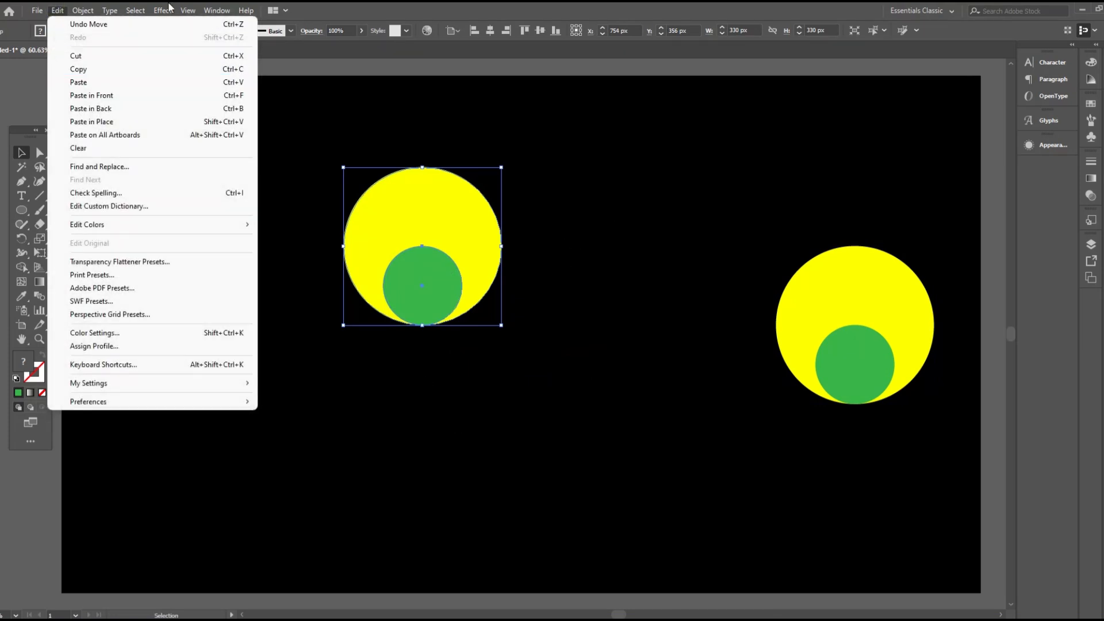
{"action": "mouse_move", "coordinate": [92, 7]}
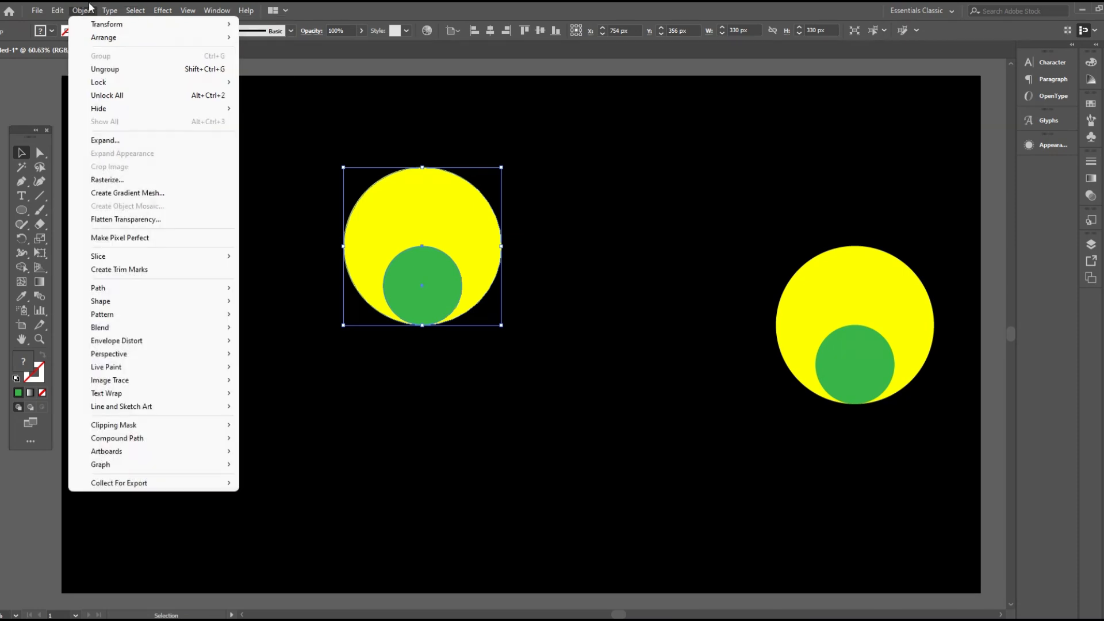
{"action": "left_click", "coordinate": [148, 68]}
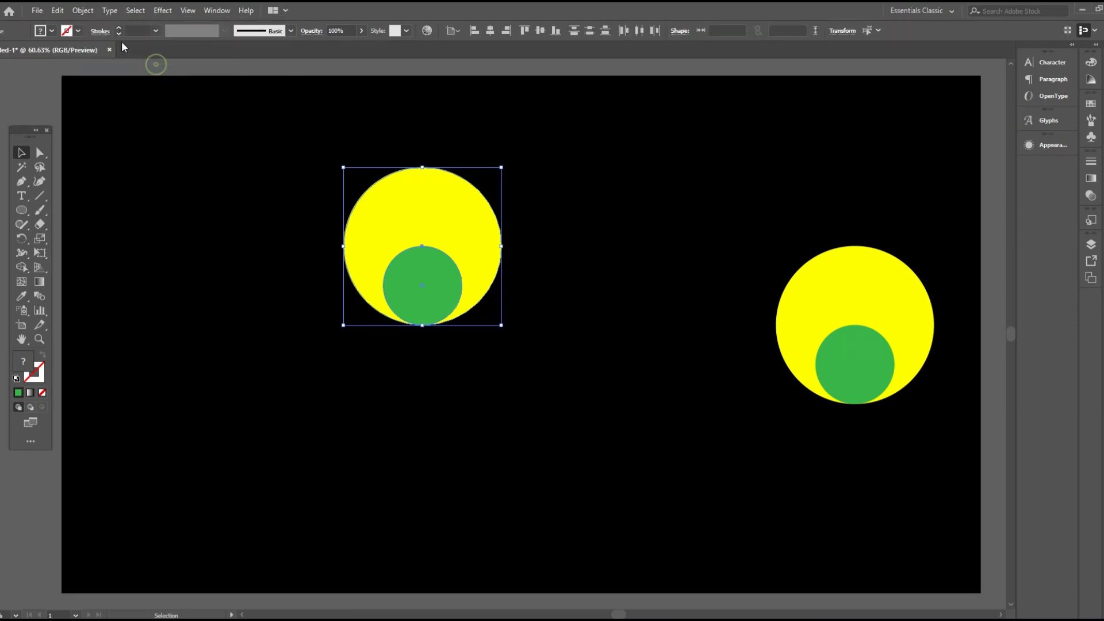
Step: Make a blend between the ungrouped yellow and green circles
{"action": "left_click", "coordinate": [56, 8]}
{"action": "mouse_move", "coordinate": [83, 10]}
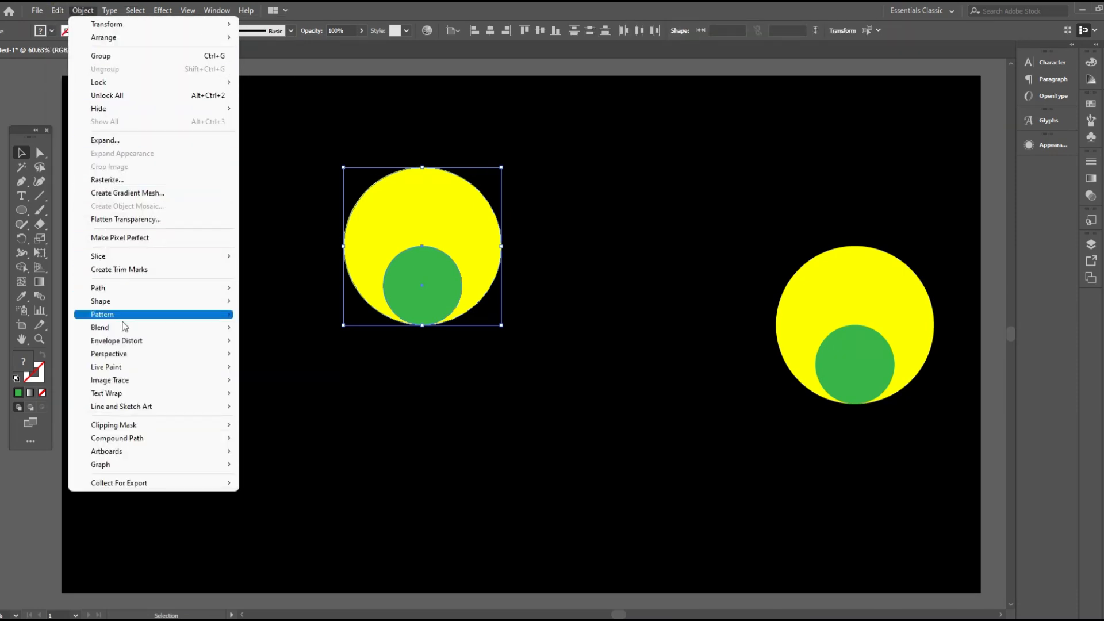
{"action": "mouse_move", "coordinate": [125, 329]}
{"action": "left_click", "coordinate": [273, 328]}
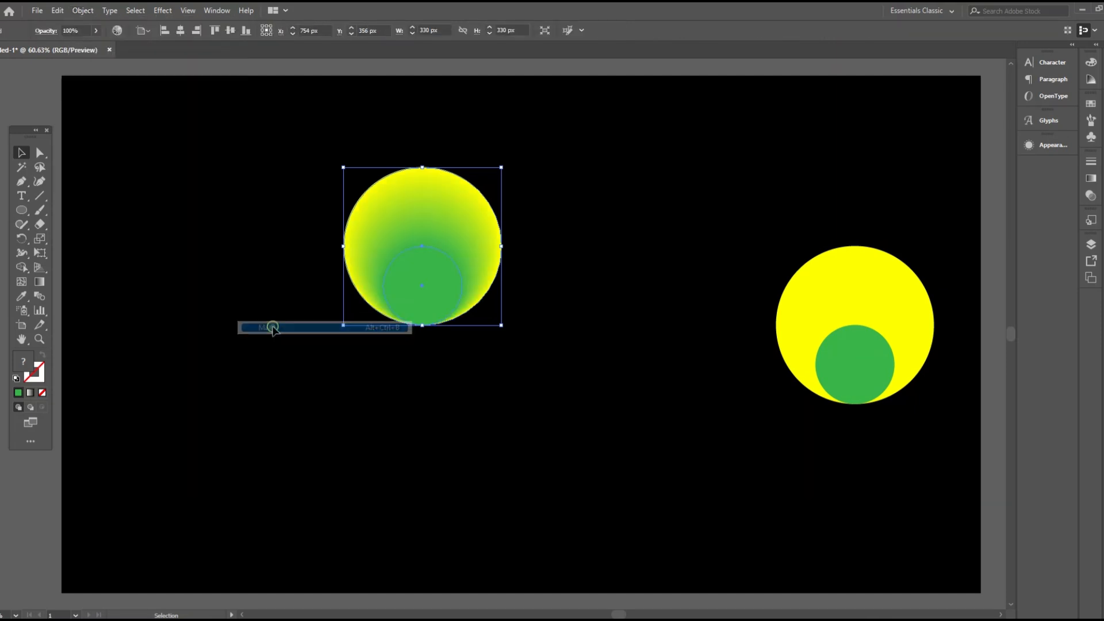
Step: Duplicate the blended circle in place, rotate the copy 180 degrees, and place it directly below so the green ends touch
{"action": "left_click", "coordinate": [56, 12]}
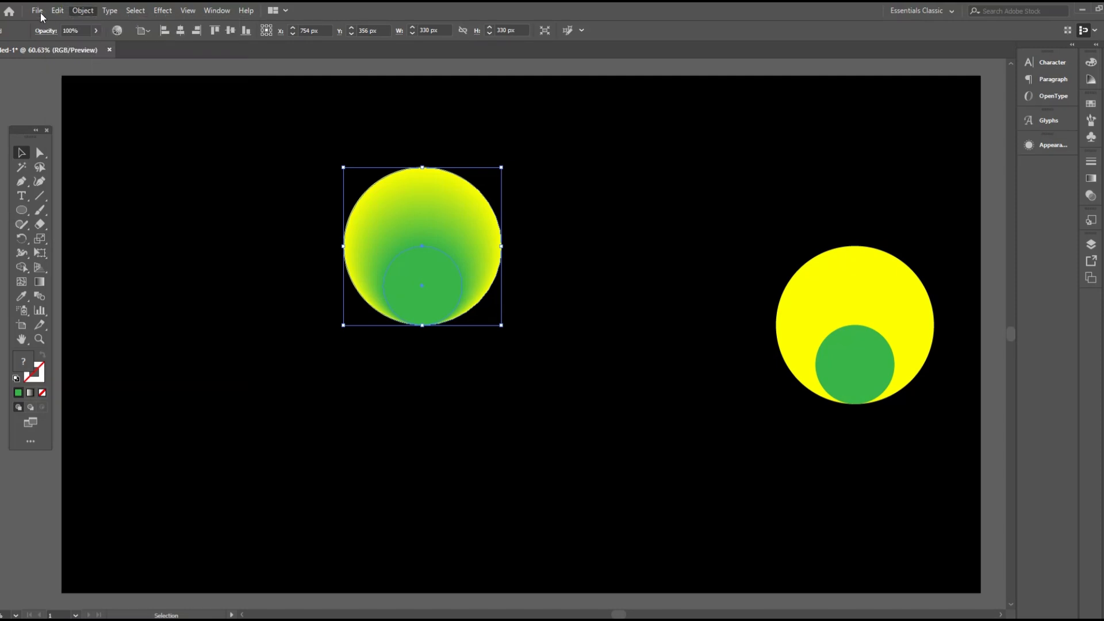
{"action": "mouse_move", "coordinate": [57, 13]}
{"action": "left_click", "coordinate": [99, 73]}
{"action": "left_click", "coordinate": [57, 13]}
{"action": "left_click", "coordinate": [104, 122]}
{"action": "left_click_drag", "start_coordinate": [508, 165], "coordinate": [275, 328]}
{"action": "left_click", "coordinate": [426, 296], "text": "shift"}
{"action": "left_click_drag", "start_coordinate": [426, 297], "coordinate": [426, 456]}
{"action": "left_click", "coordinate": [633, 390]}
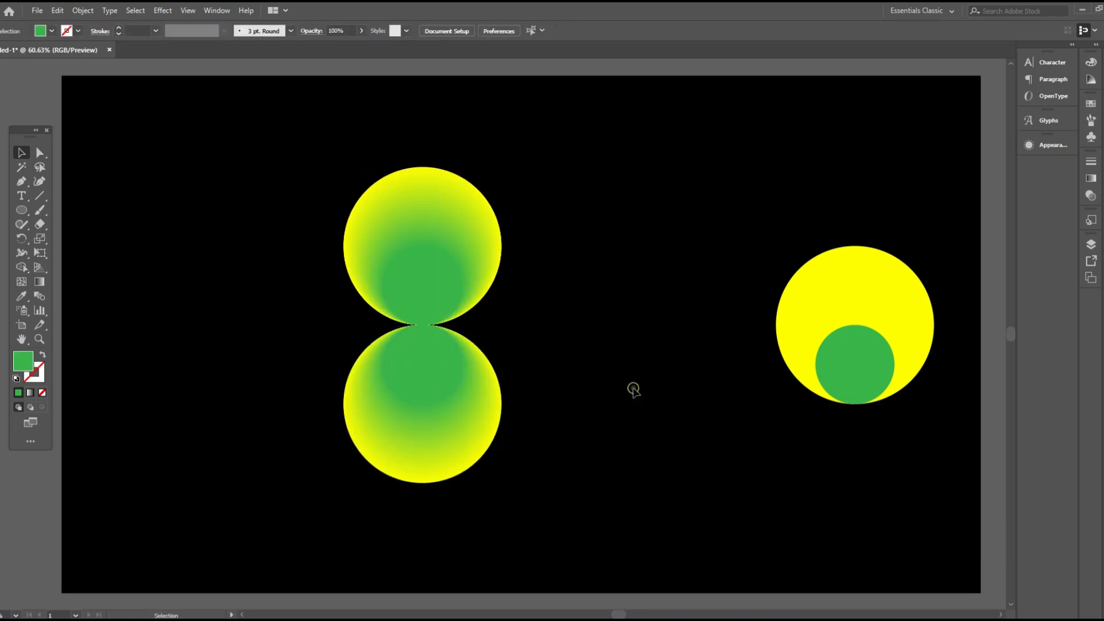
Step: Duplicate the vertical pair of blended yellow-green circles in place and rotate the copy 90 degrees to form a cross
{"action": "left_click_drag", "start_coordinate": [212, 197], "coordinate": [657, 466]}
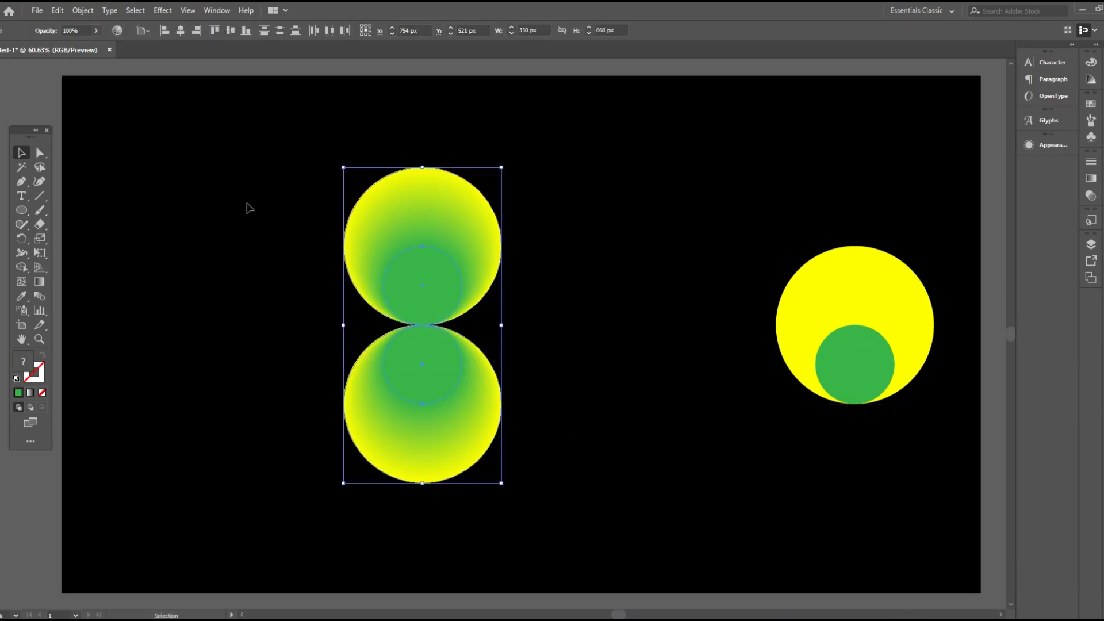
{"action": "left_click", "coordinate": [57, 10]}
{"action": "left_click", "coordinate": [118, 69]}
{"action": "left_click", "coordinate": [58, 11]}
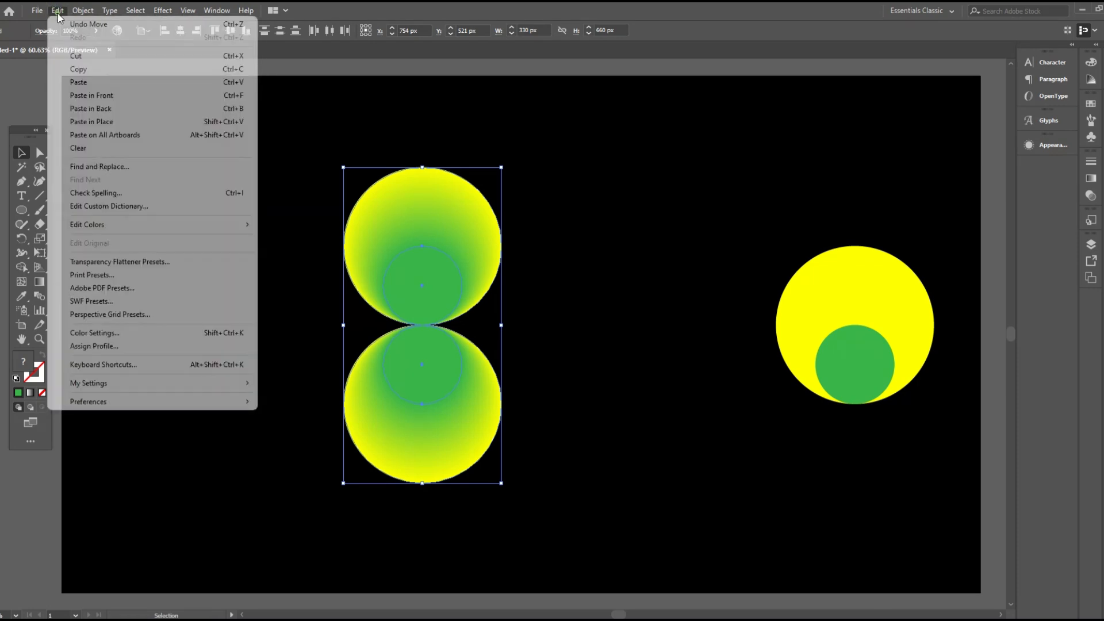
{"action": "left_click", "coordinate": [144, 122]}
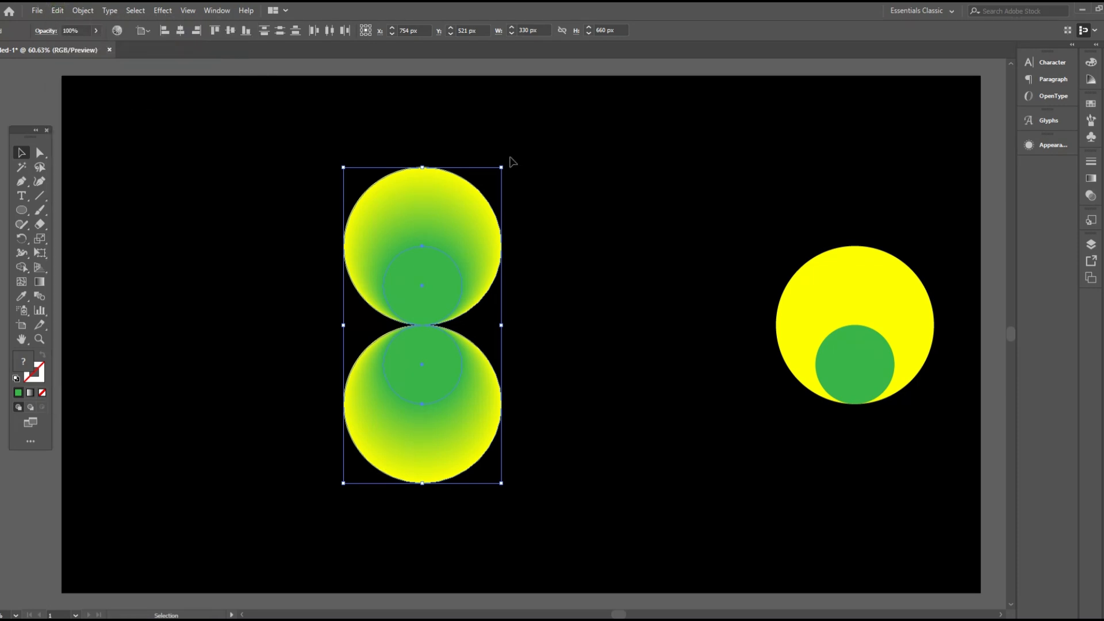
{"action": "left_click_drag", "start_coordinate": [507, 164], "coordinate": [621, 414]}
Step: Duplicate the four blended circles in place and rotate the copy 45 degrees to form an eight-petal flower
{"action": "left_click_drag", "start_coordinate": [229, 139], "coordinate": [651, 510]}
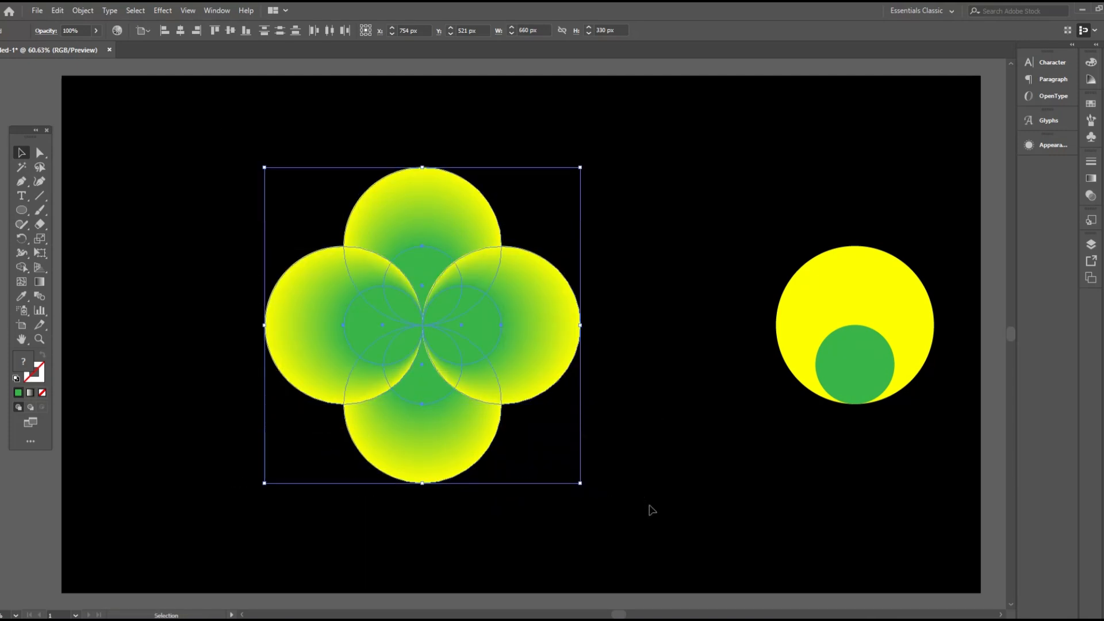
{"action": "left_click", "coordinate": [57, 10]}
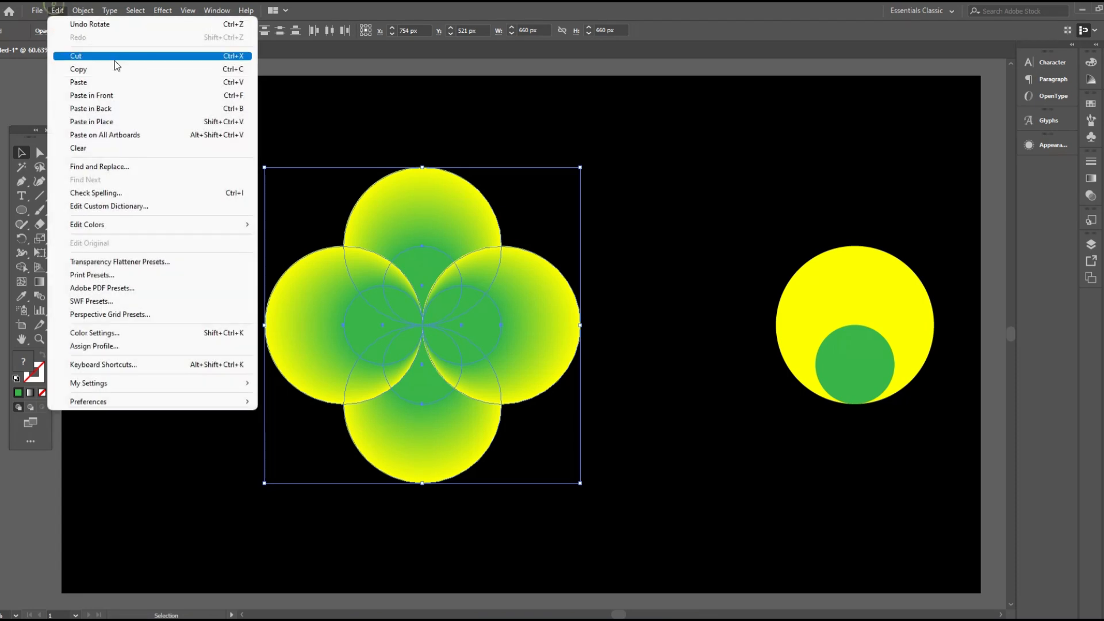
{"action": "left_click", "coordinate": [55, 13]}
{"action": "left_click", "coordinate": [58, 13]}
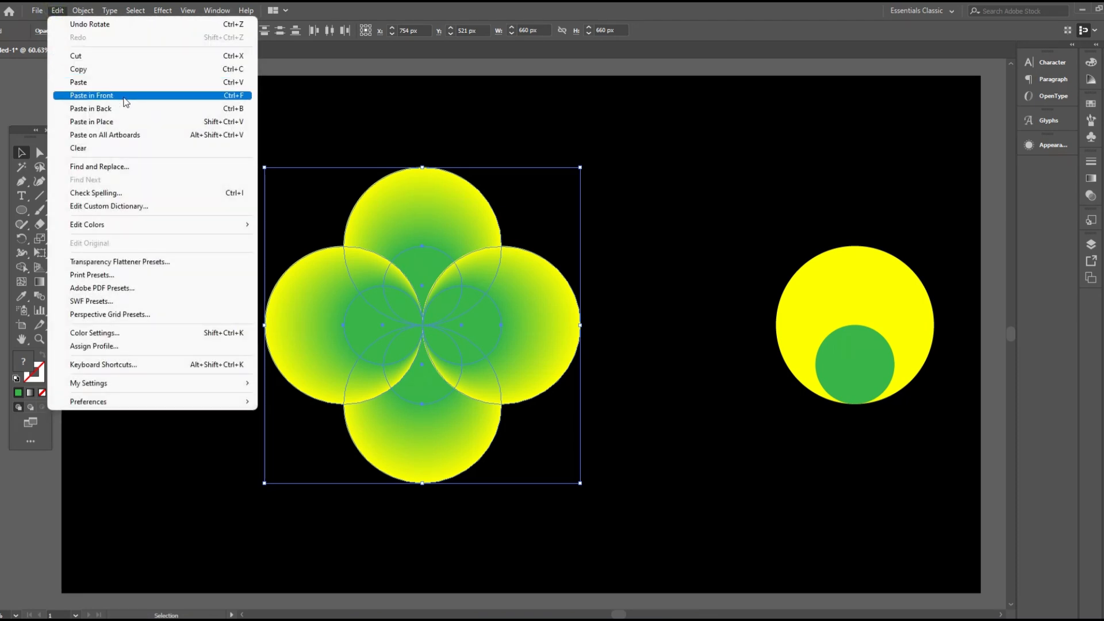
{"action": "left_click", "coordinate": [140, 121]}
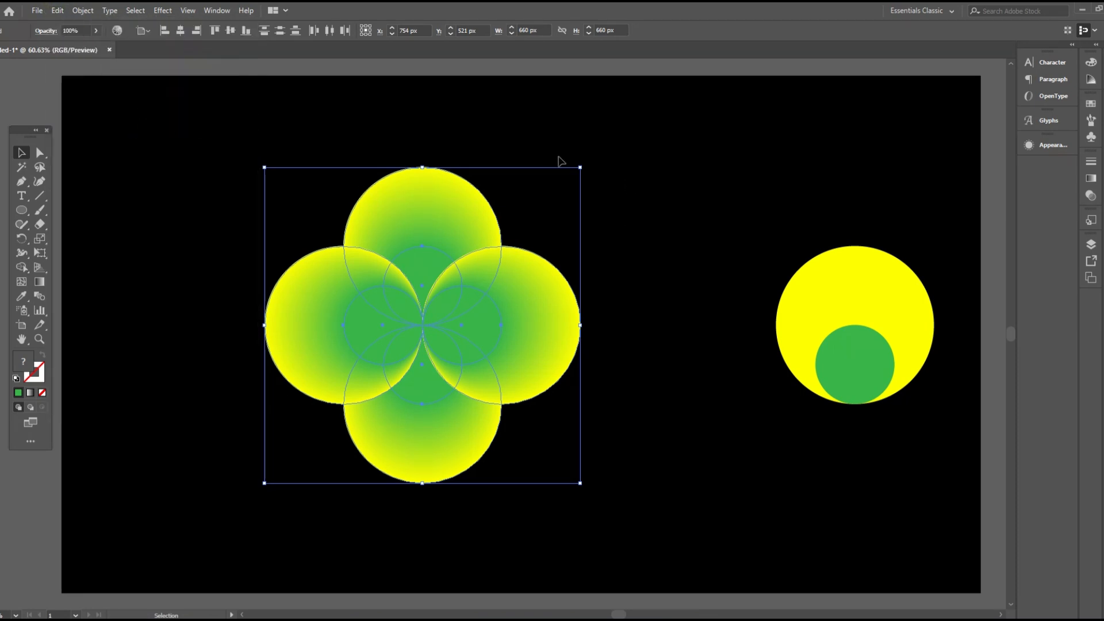
{"action": "left_click_drag", "start_coordinate": [584, 166], "coordinate": [648, 289]}
Step: Set the blending mode of all eight yellow-green blended circles to Lighten
{"action": "left_click_drag", "start_coordinate": [180, 149], "coordinate": [673, 522]}
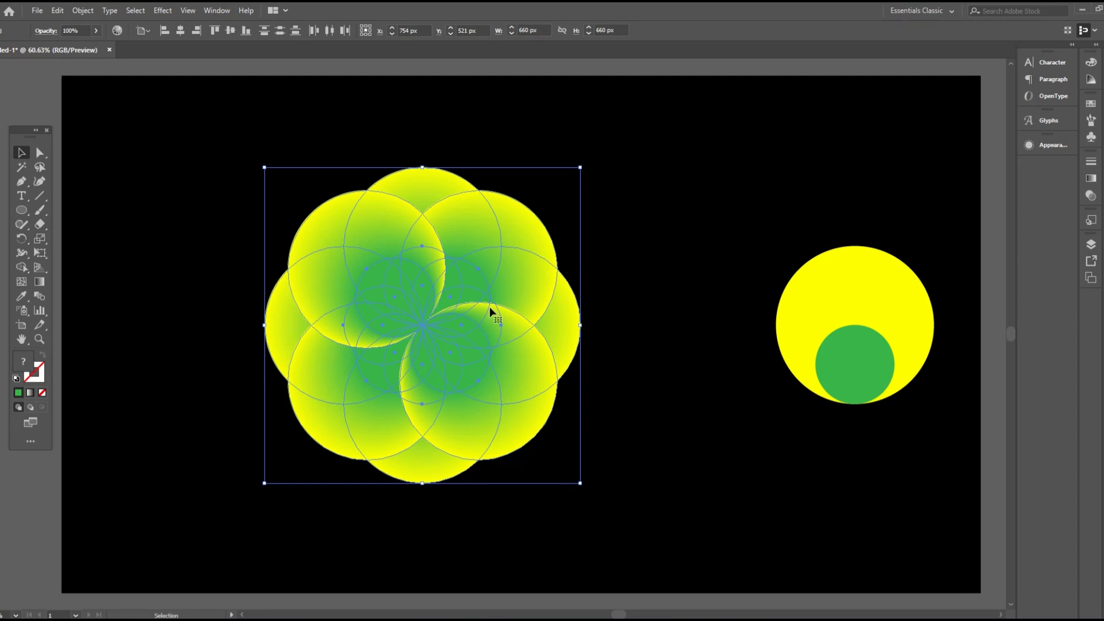
{"action": "left_click", "coordinate": [216, 10]}
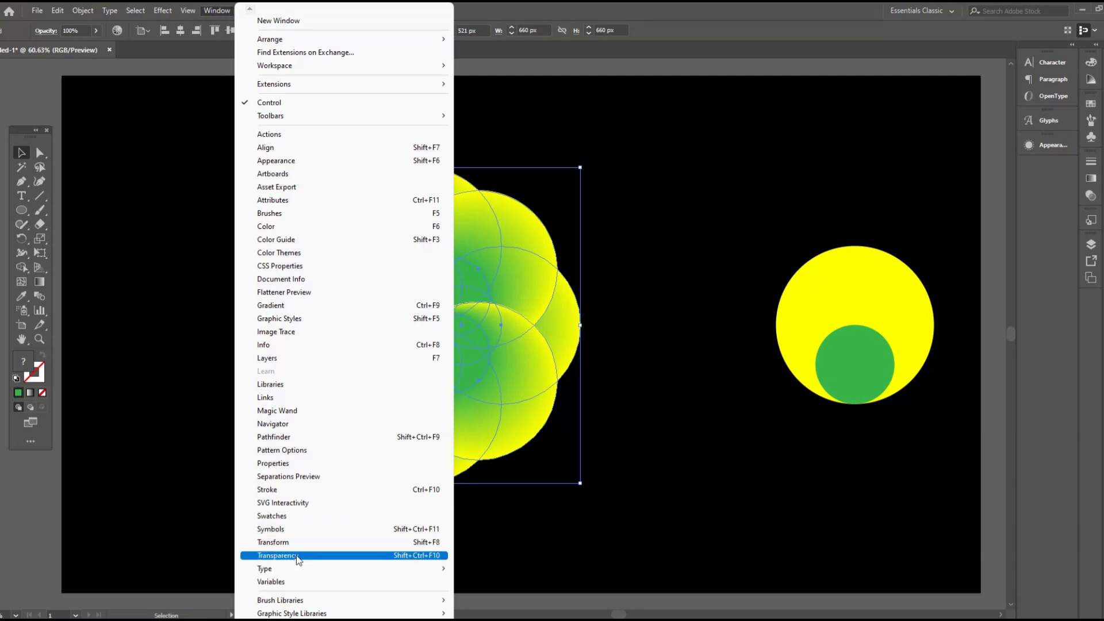
{"action": "left_click", "coordinate": [277, 556]}
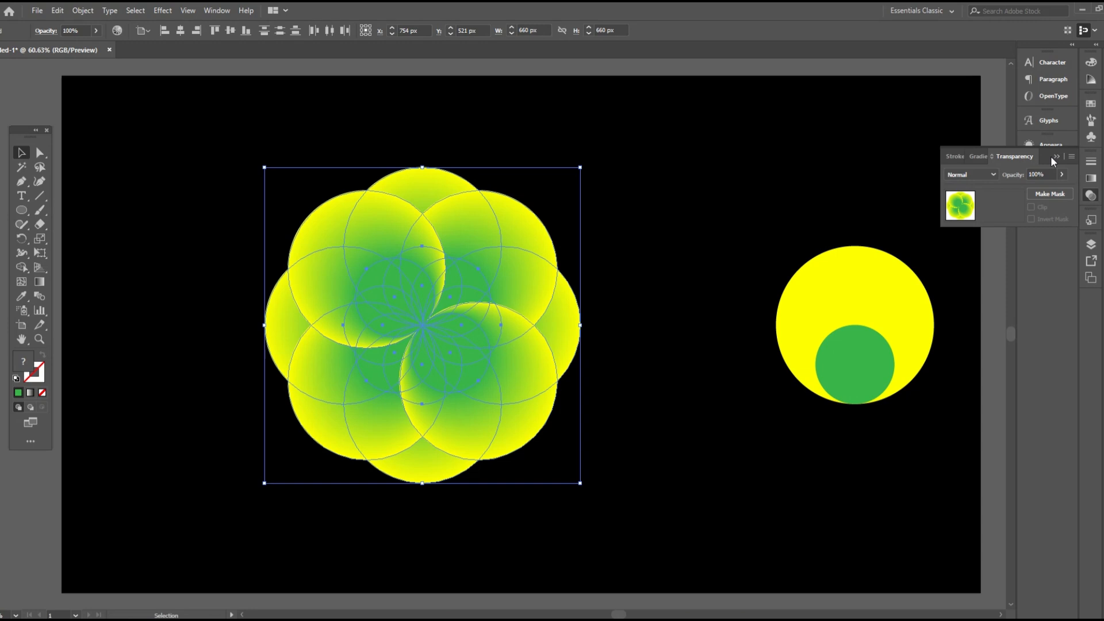
{"action": "left_click_drag", "start_coordinate": [1001, 156], "coordinate": [658, 126]}
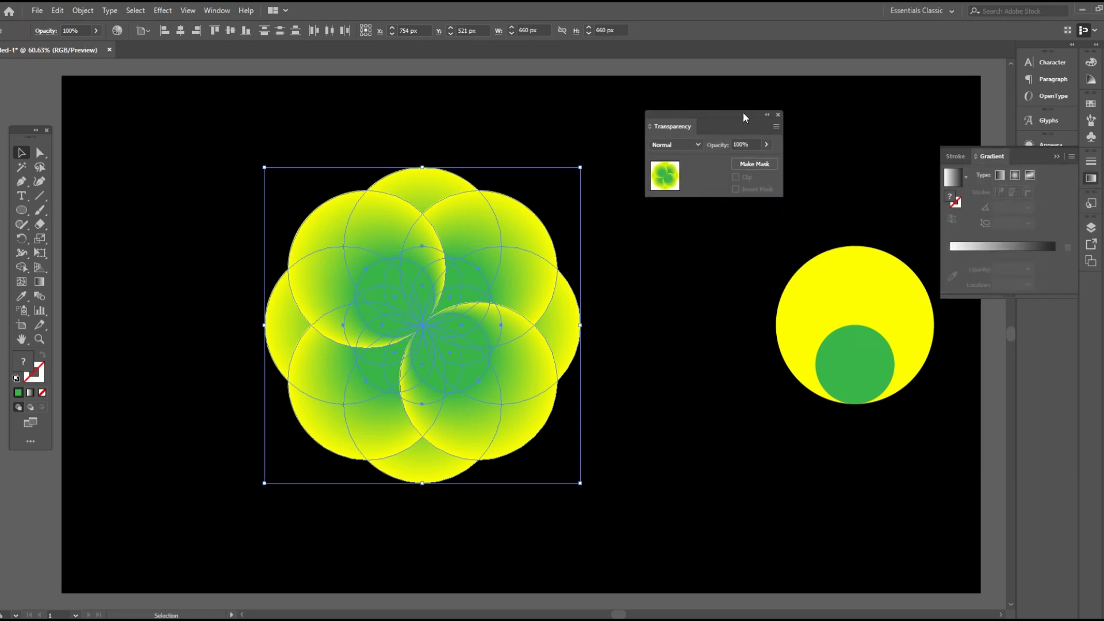
{"action": "left_click", "coordinate": [687, 149]}
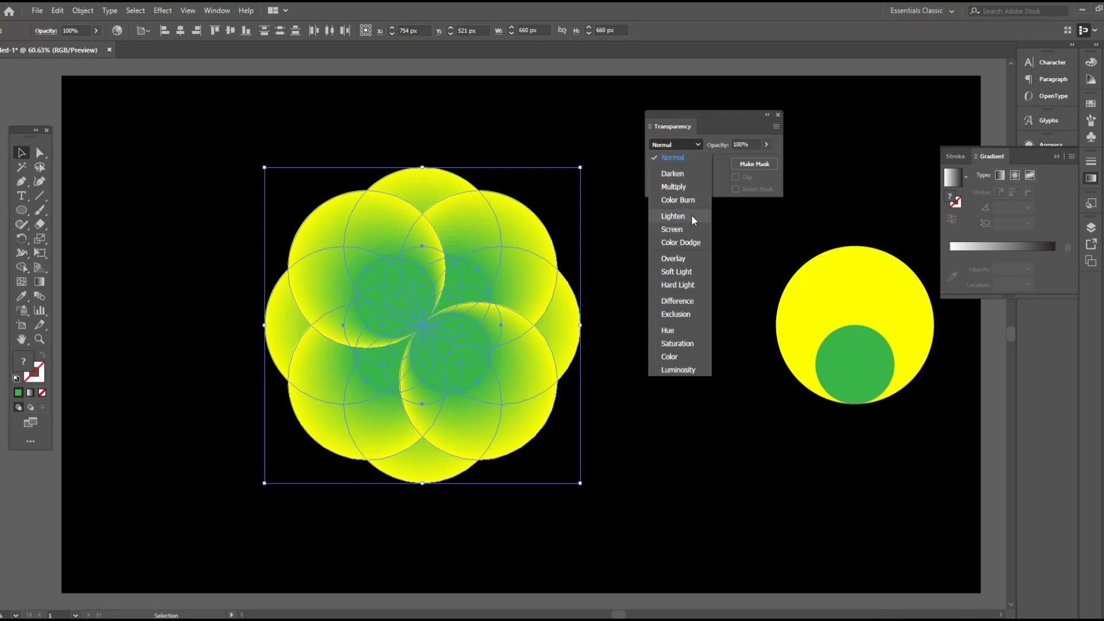
{"action": "key", "text": "Escape"}
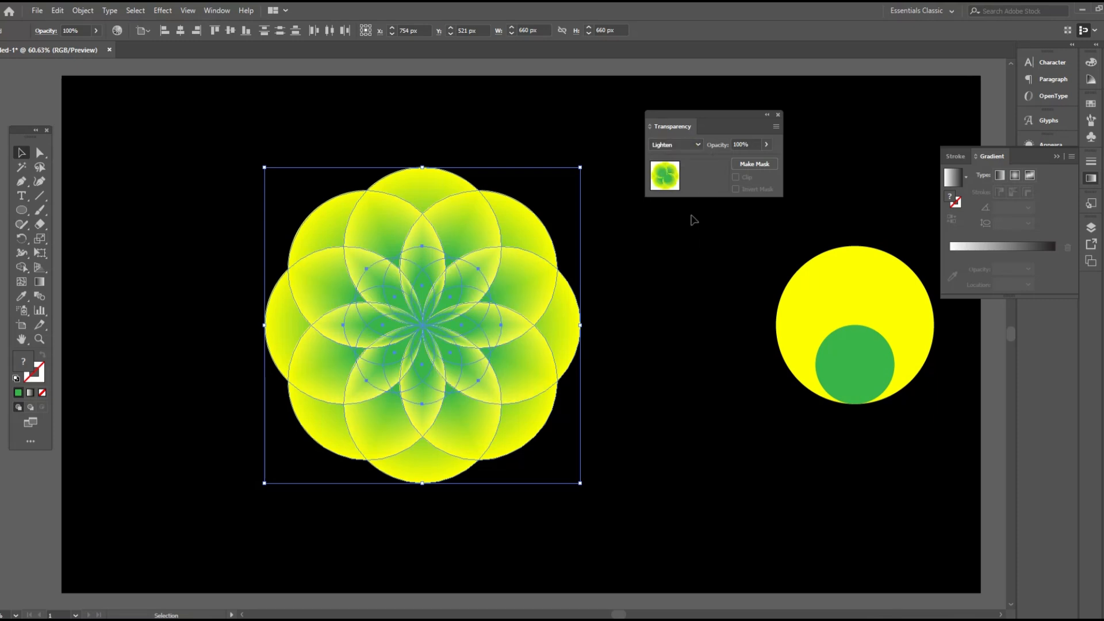
{"action": "left_click_drag", "start_coordinate": [719, 116], "coordinate": [861, 84]}
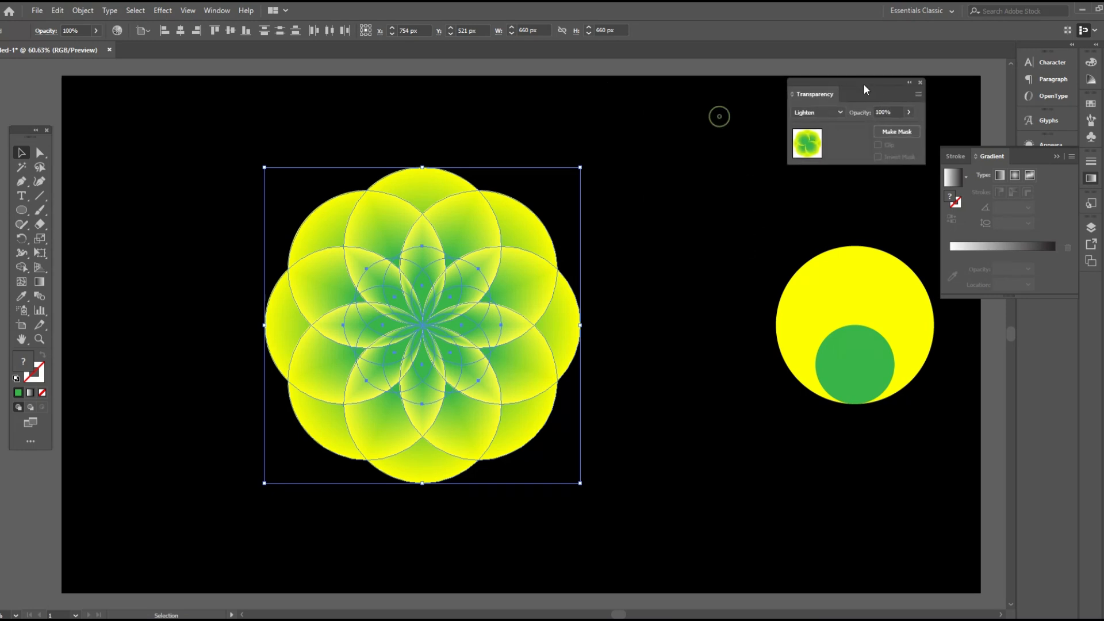
{"action": "left_click", "coordinate": [741, 239]}
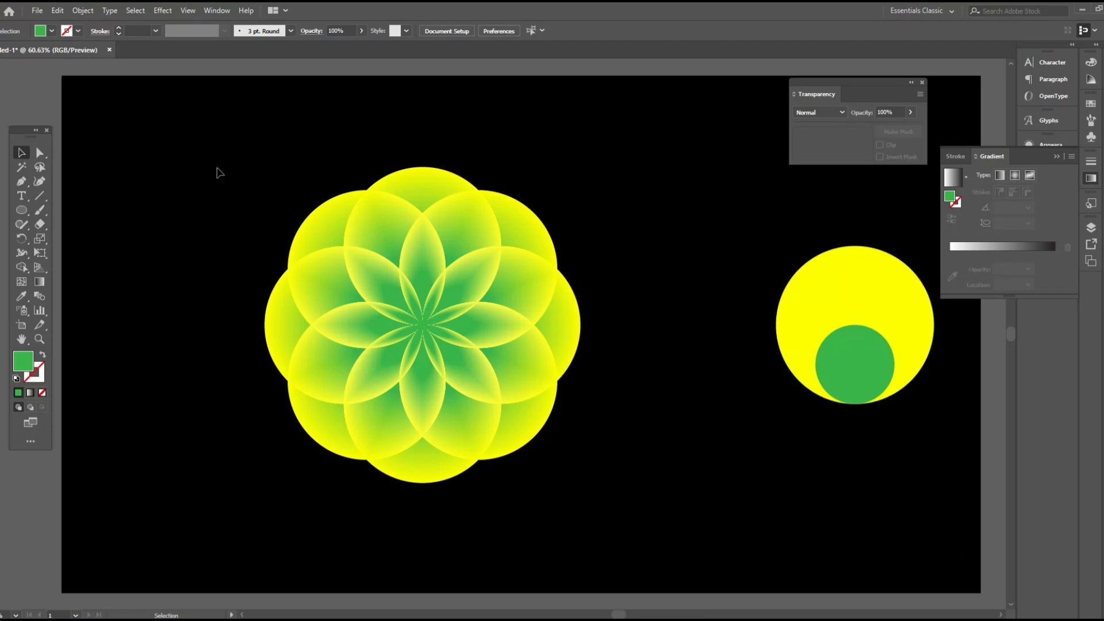
Step: Move the whole yellow-green flower to the left part of the artboard, at about X 454, Y 527 px
{"action": "left_click_drag", "start_coordinate": [200, 145], "coordinate": [656, 468]}
{"action": "left_click_drag", "start_coordinate": [713, 522], "coordinate": [712, 519]}
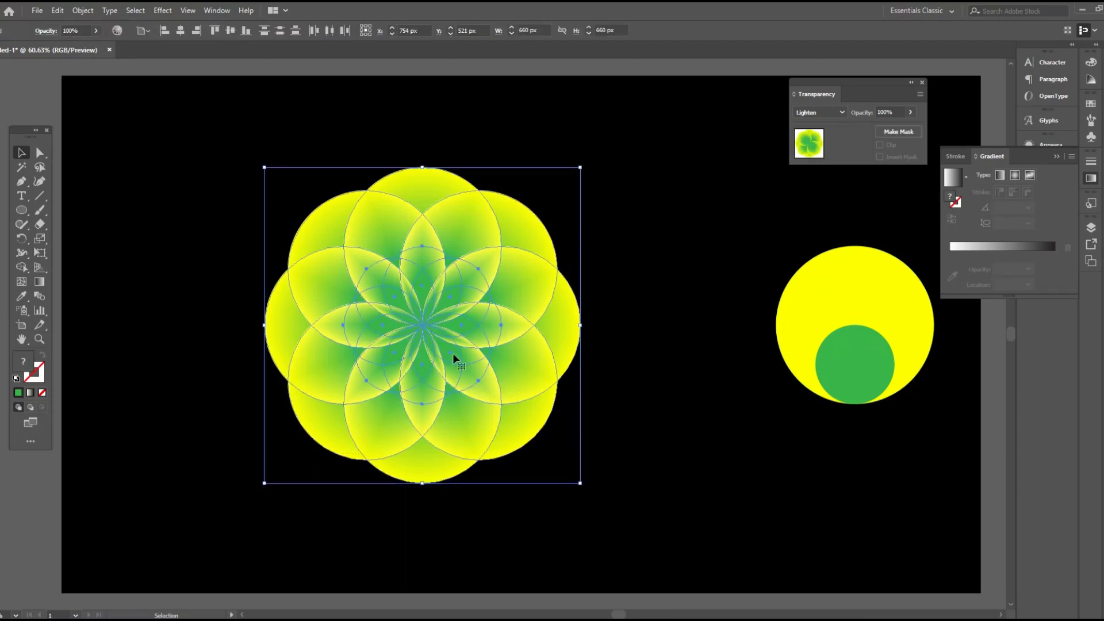
{"action": "left_click_drag", "start_coordinate": [404, 342], "coordinate": [299, 345]}
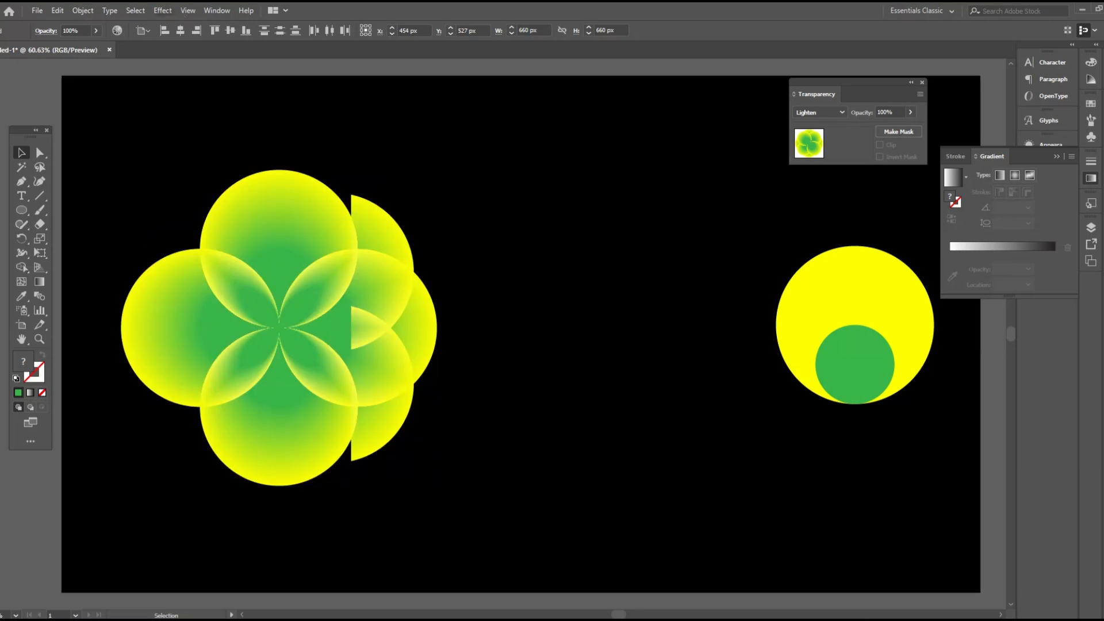
{"action": "left_click", "coordinate": [524, 350]}
Step: Move the spare circle group to about X 1228, Y 444 px and ungroup it
{"action": "left_click_drag", "start_coordinate": [778, 222], "coordinate": [909, 410]}
{"action": "left_click_drag", "start_coordinate": [857, 362], "coordinate": [650, 321]}
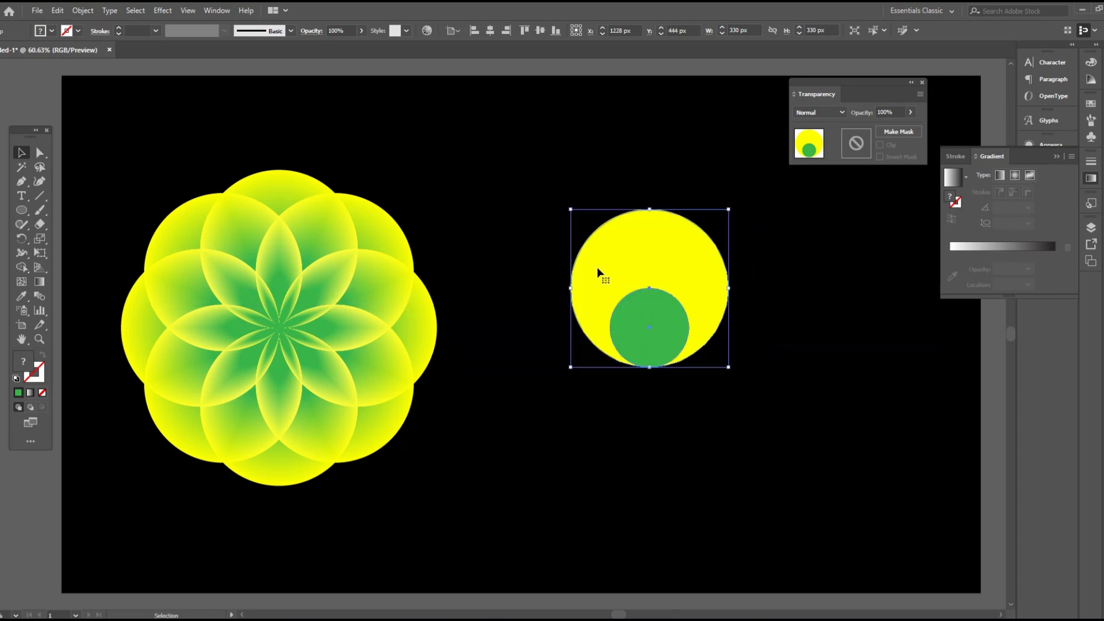
{"action": "left_click", "coordinate": [93, 13]}
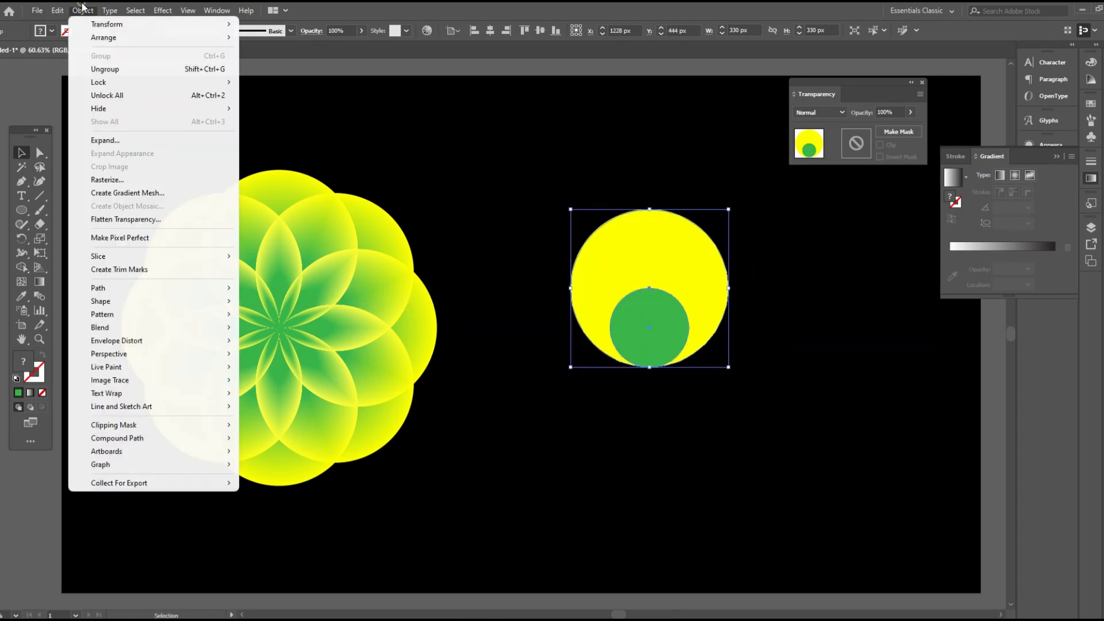
{"action": "left_click", "coordinate": [124, 67]}
{"action": "left_click", "coordinate": [563, 191]}
Step: Fill the ungrouped large circle with light blue and the small circle with pink
{"action": "left_click", "coordinate": [660, 238]}
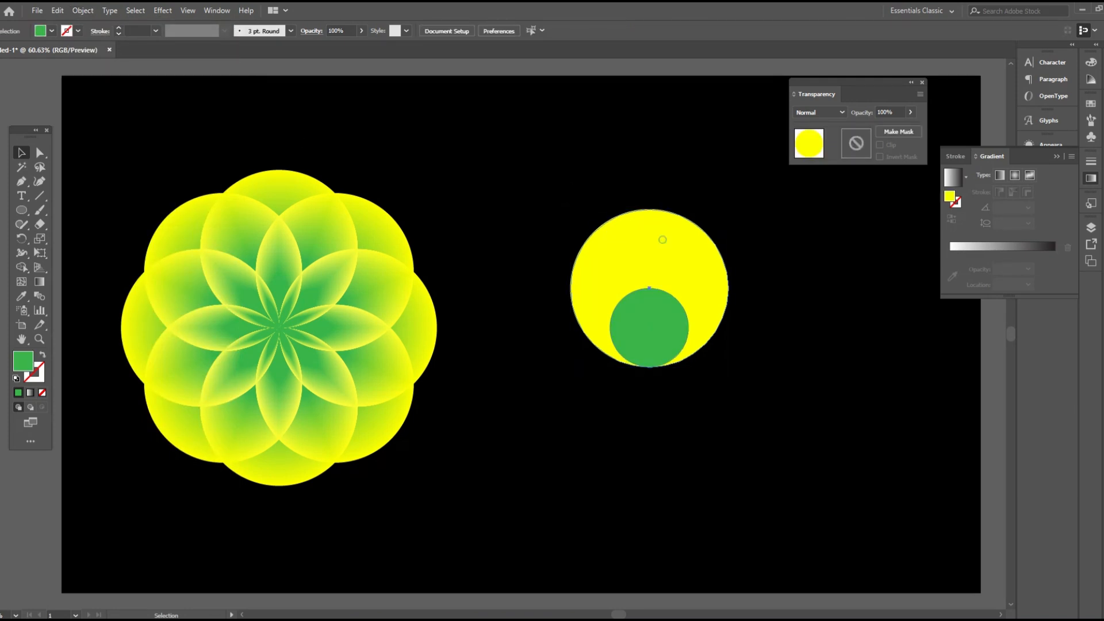
{"action": "left_click", "coordinate": [52, 31]}
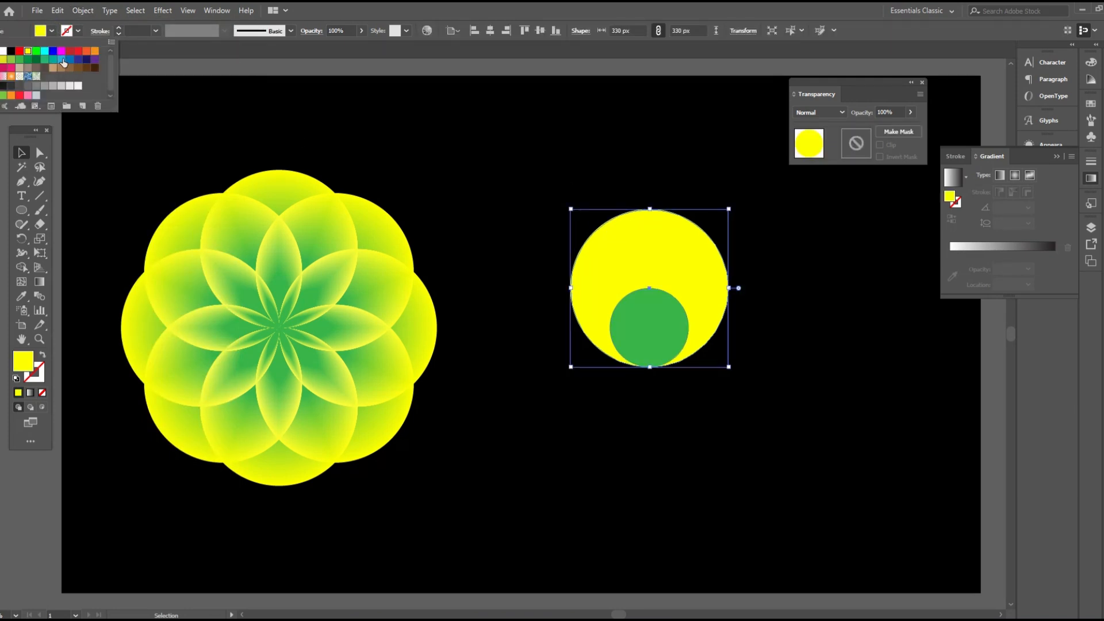
{"action": "left_click", "coordinate": [63, 63]}
{"action": "left_click", "coordinate": [491, 175]}
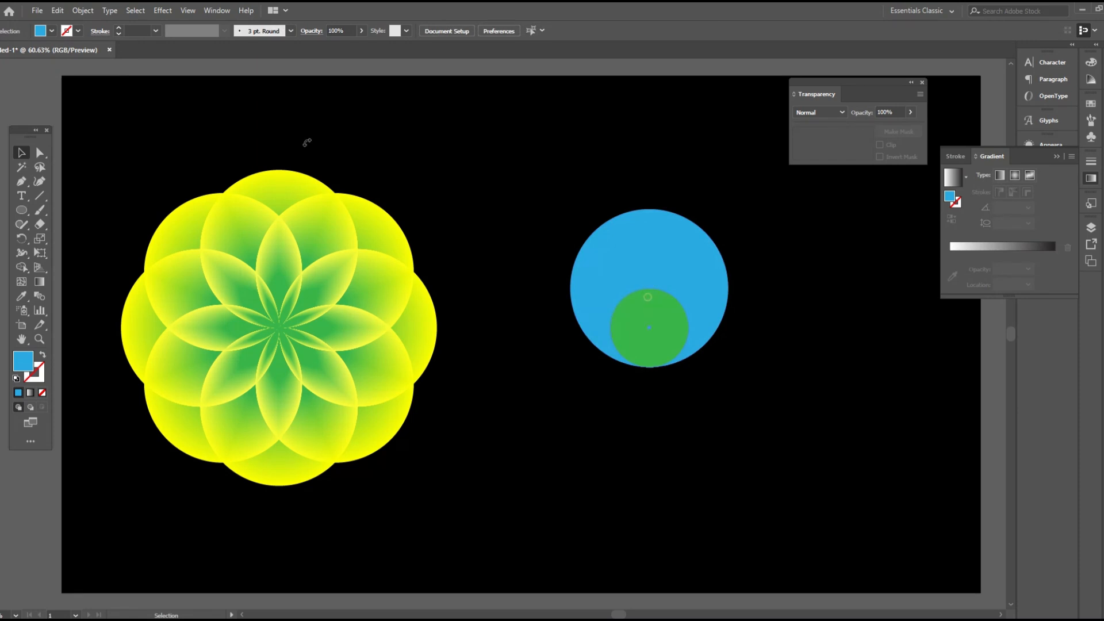
{"action": "left_click", "coordinate": [648, 296]}
{"action": "left_click", "coordinate": [56, 33]}
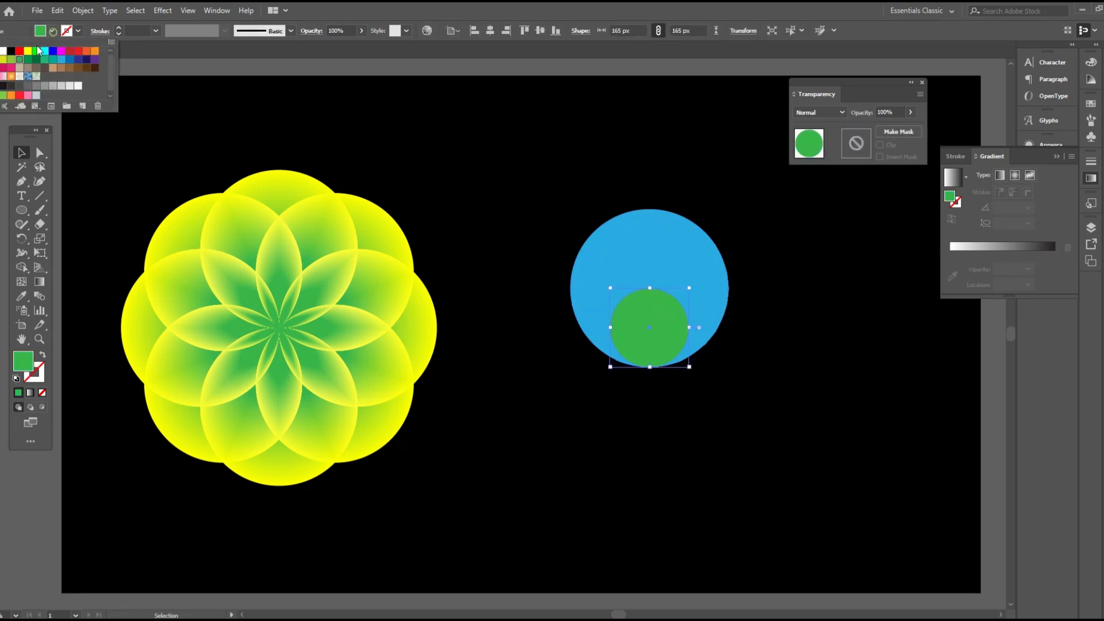
{"action": "left_click", "coordinate": [12, 68]}
{"action": "left_click", "coordinate": [513, 189]}
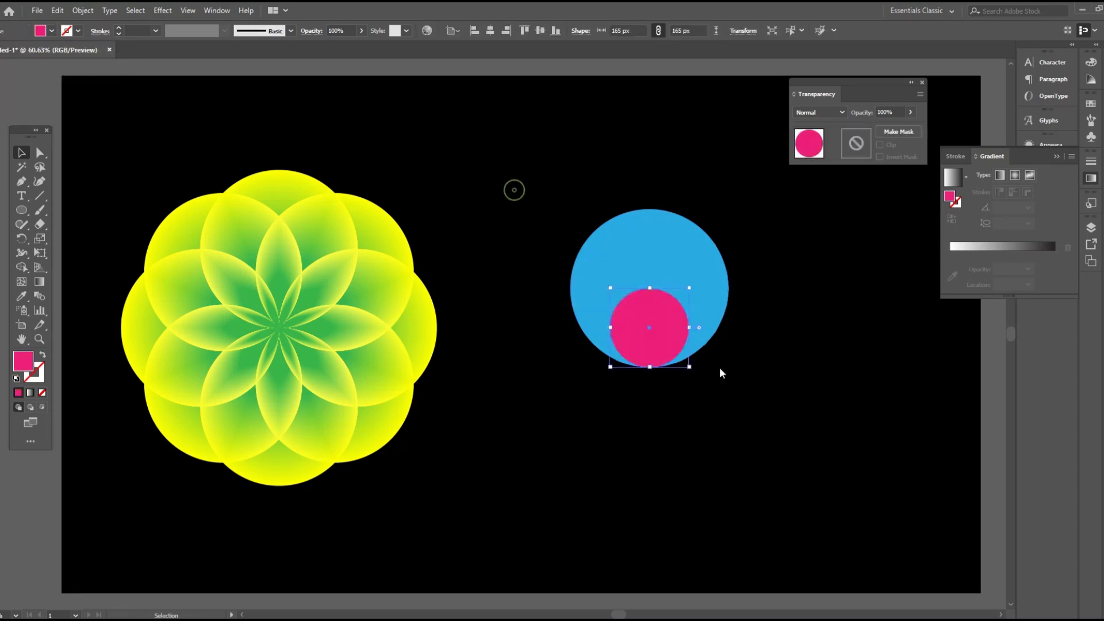
Step: Make a blend between the light blue circle and the pink circle
{"action": "left_click_drag", "start_coordinate": [535, 188], "coordinate": [725, 361]}
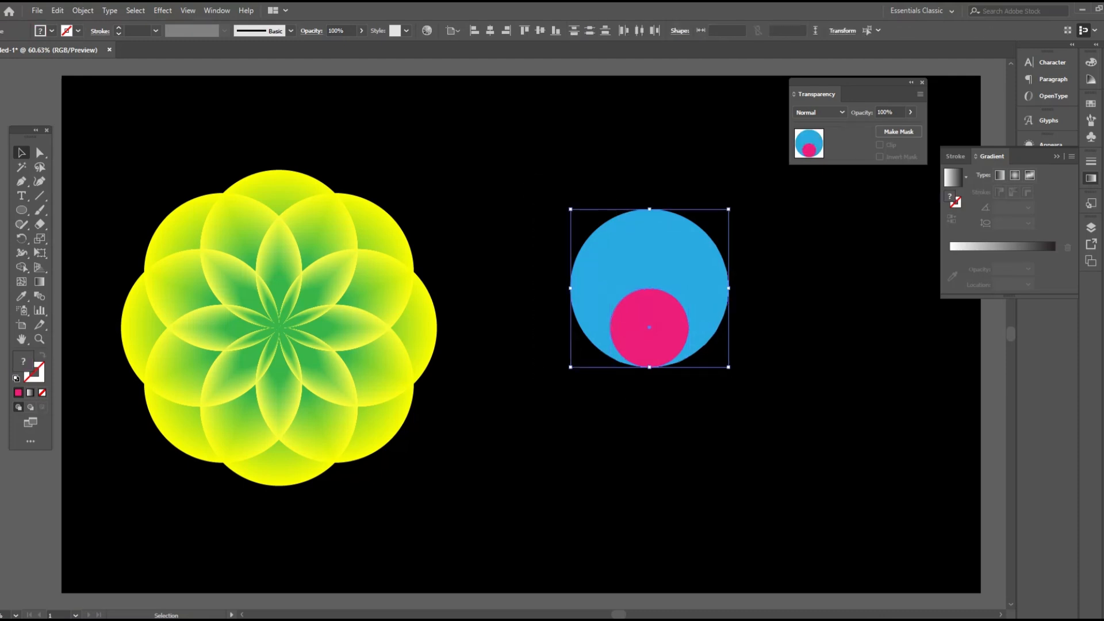
{"action": "left_click", "coordinate": [83, 11]}
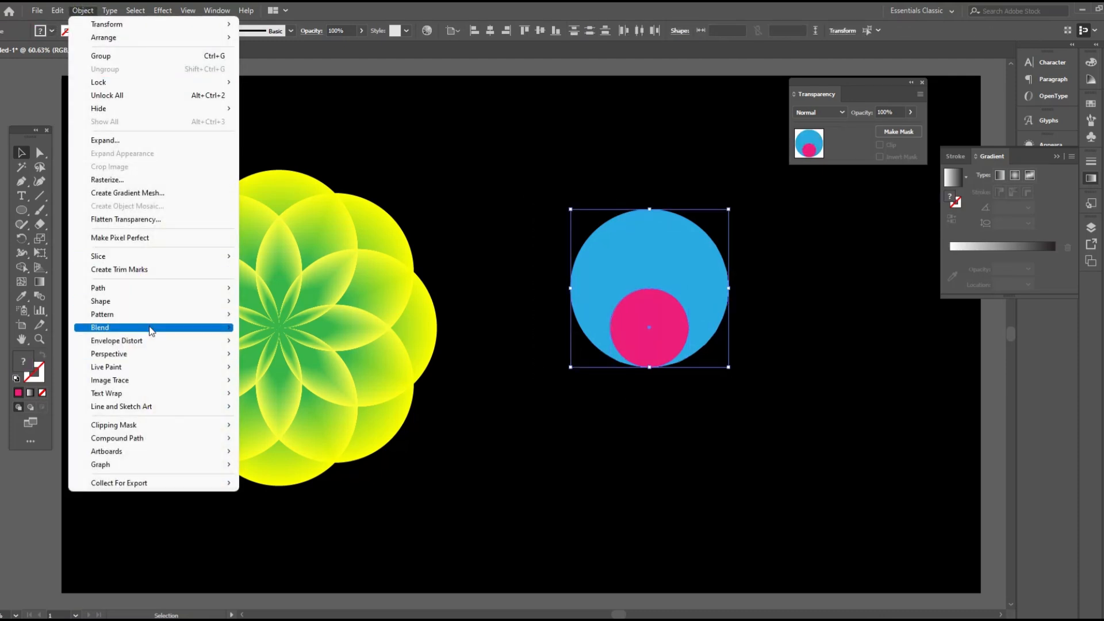
{"action": "mouse_move", "coordinate": [150, 328]}
{"action": "left_click", "coordinate": [267, 327]}
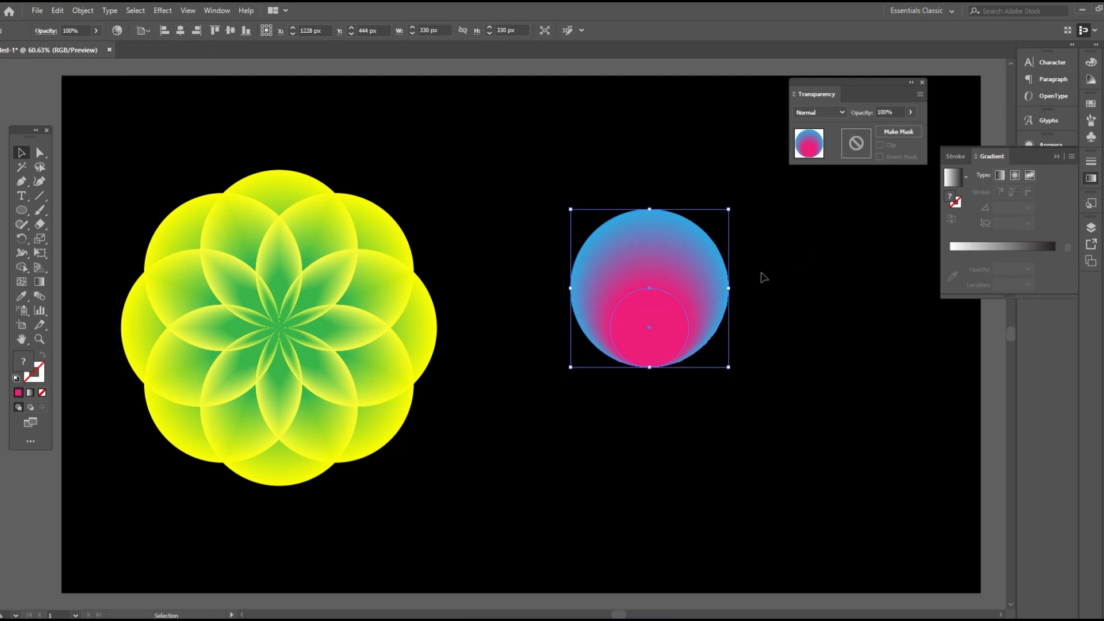
Step: Duplicate the blue-pink blend in place, rotate the copy 180 degrees, and move it 331 px straight down so the pink ends touch
{"action": "left_click", "coordinate": [83, 10]}
{"action": "mouse_move", "coordinate": [58, 10]}
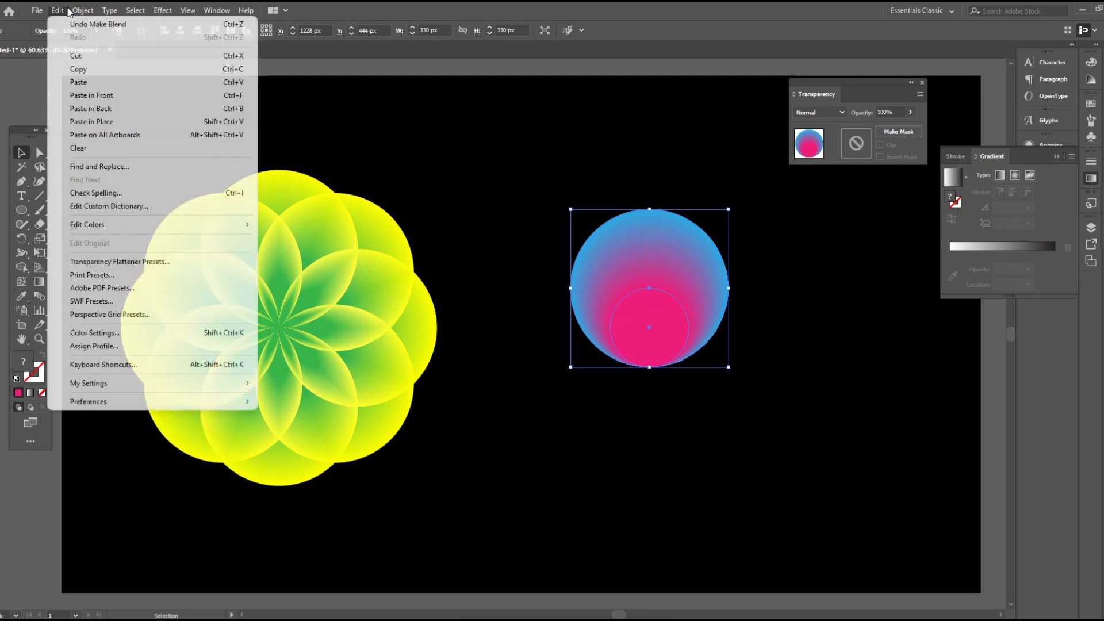
{"action": "left_click", "coordinate": [107, 70]}
{"action": "left_click", "coordinate": [58, 10]}
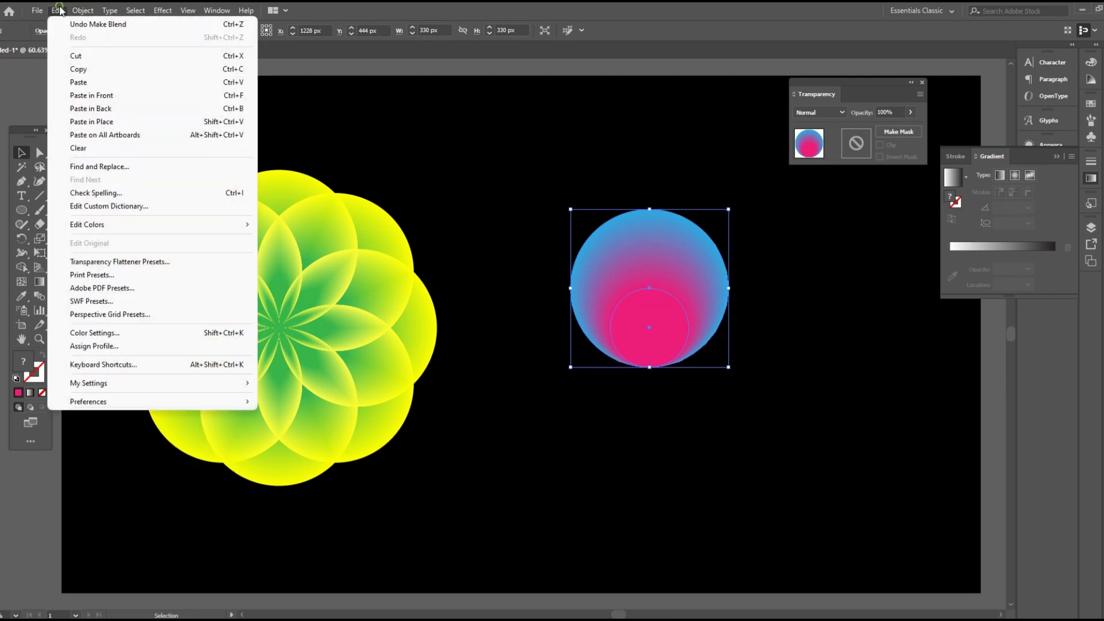
{"action": "left_click", "coordinate": [136, 123]}
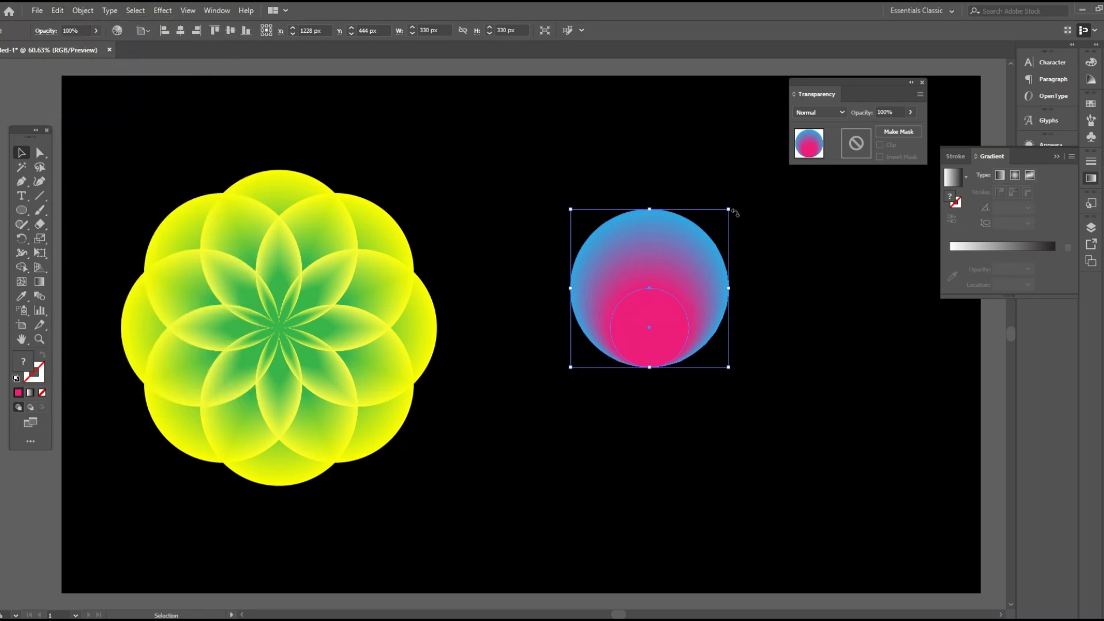
{"action": "left_click_drag", "start_coordinate": [734, 206], "coordinate": [585, 411]}
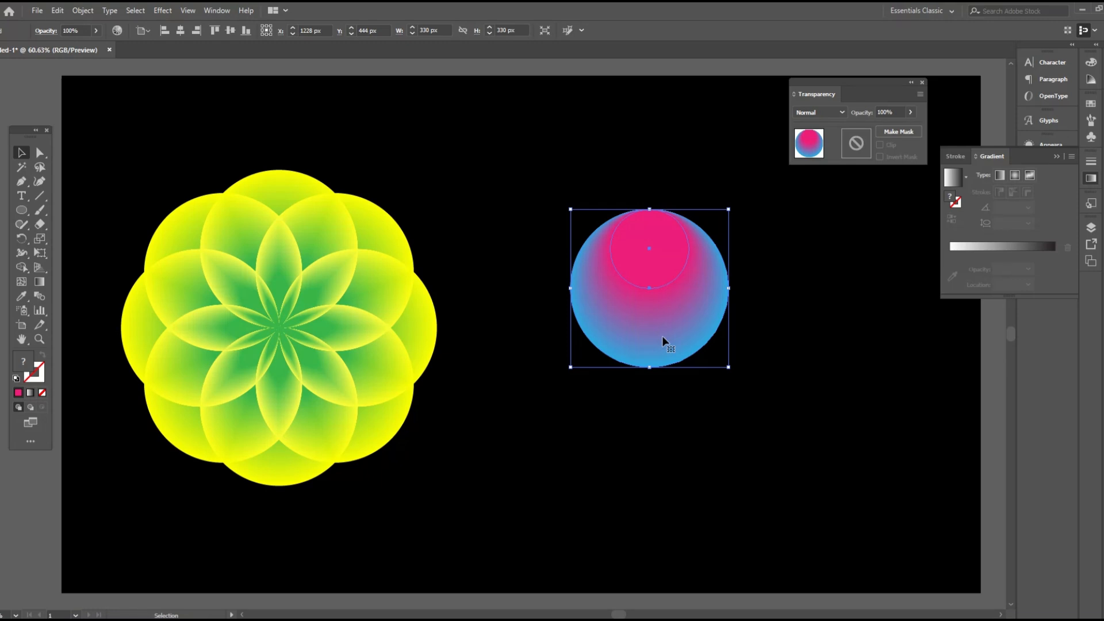
{"action": "left_click", "coordinate": [664, 393]}
{"action": "left_click_drag", "start_coordinate": [660, 332], "coordinate": [676, 488]}
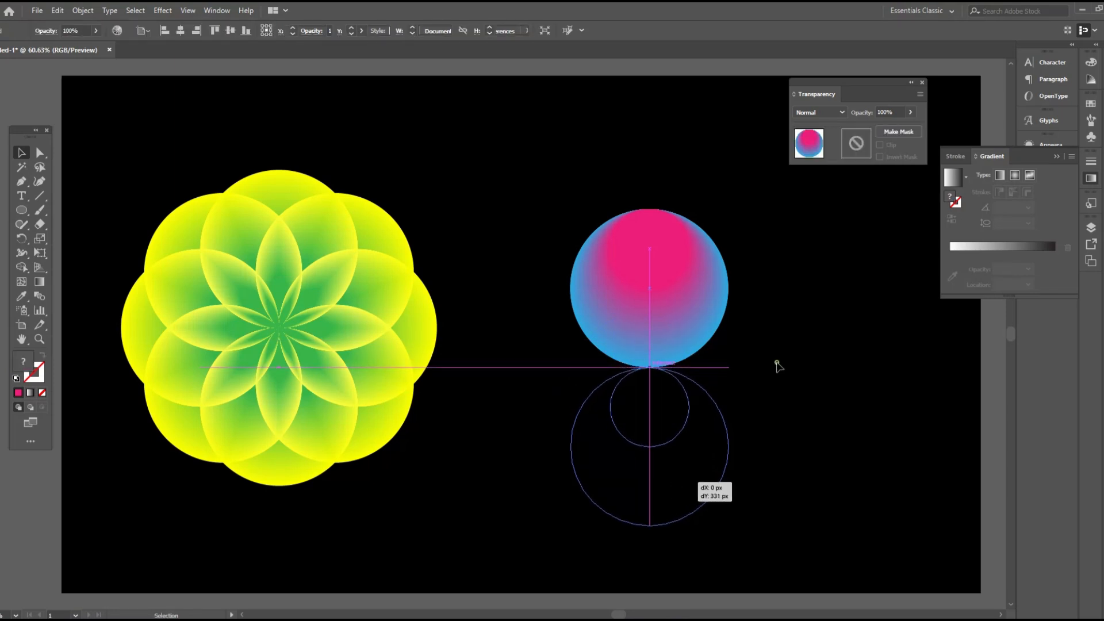
{"action": "left_click_drag", "start_coordinate": [779, 367], "coordinate": [779, 366]}
Step: Duplicate the pair of blue-pink blends in place and rotate the copy 90 degrees to form a four-petal cross
{"action": "left_click_drag", "start_coordinate": [522, 106], "coordinate": [785, 532]}
{"action": "left_click", "coordinate": [55, 13]}
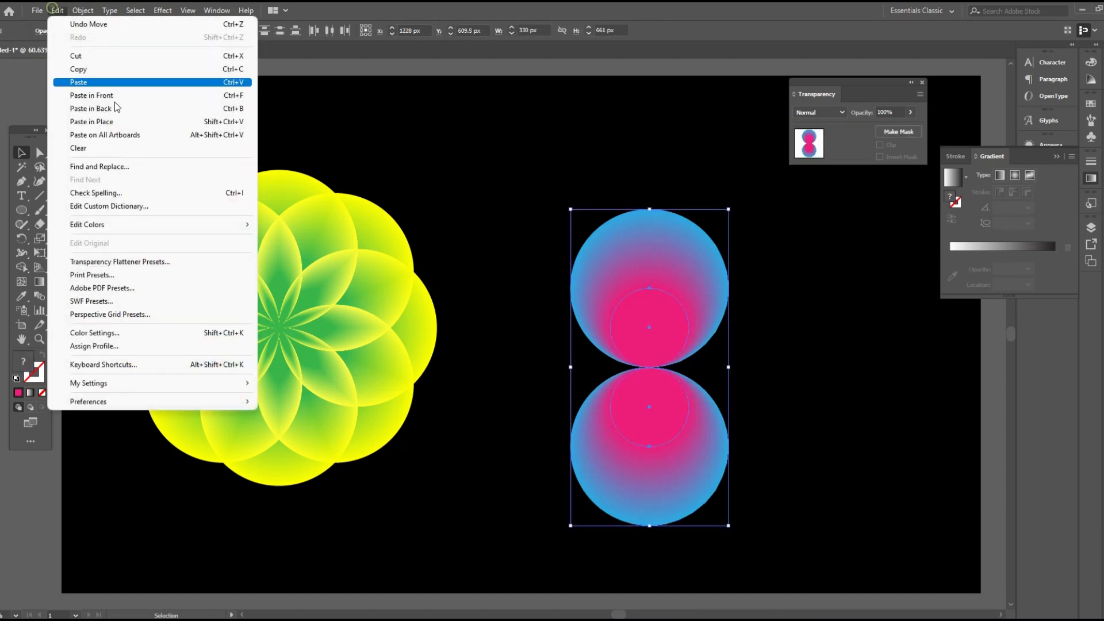
{"action": "left_click", "coordinate": [114, 71]}
{"action": "left_click", "coordinate": [57, 10]}
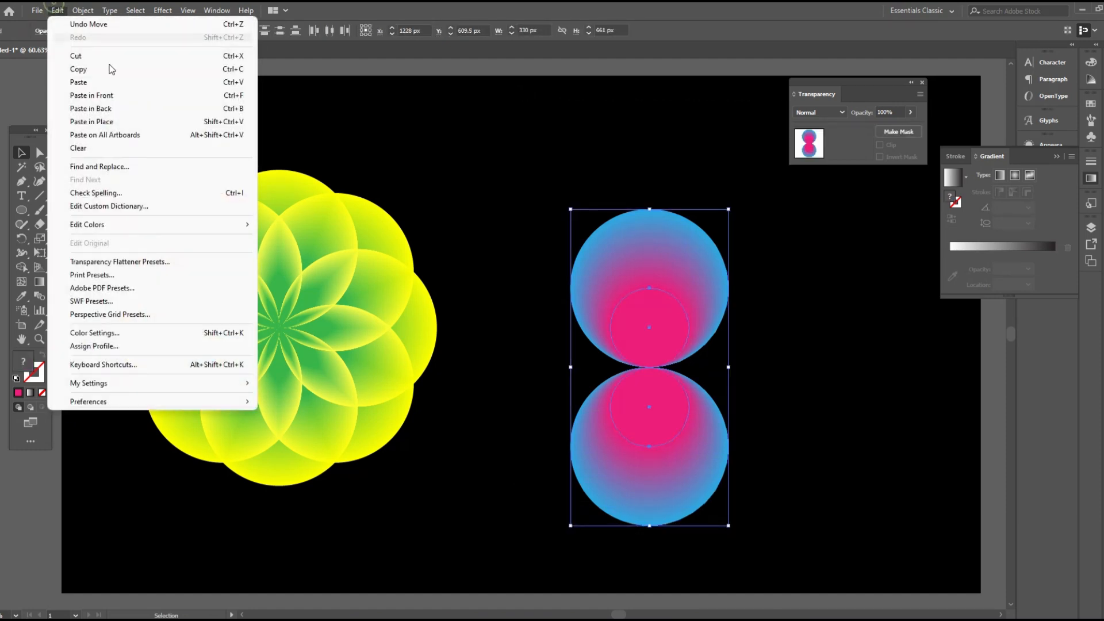
{"action": "left_click", "coordinate": [163, 133]}
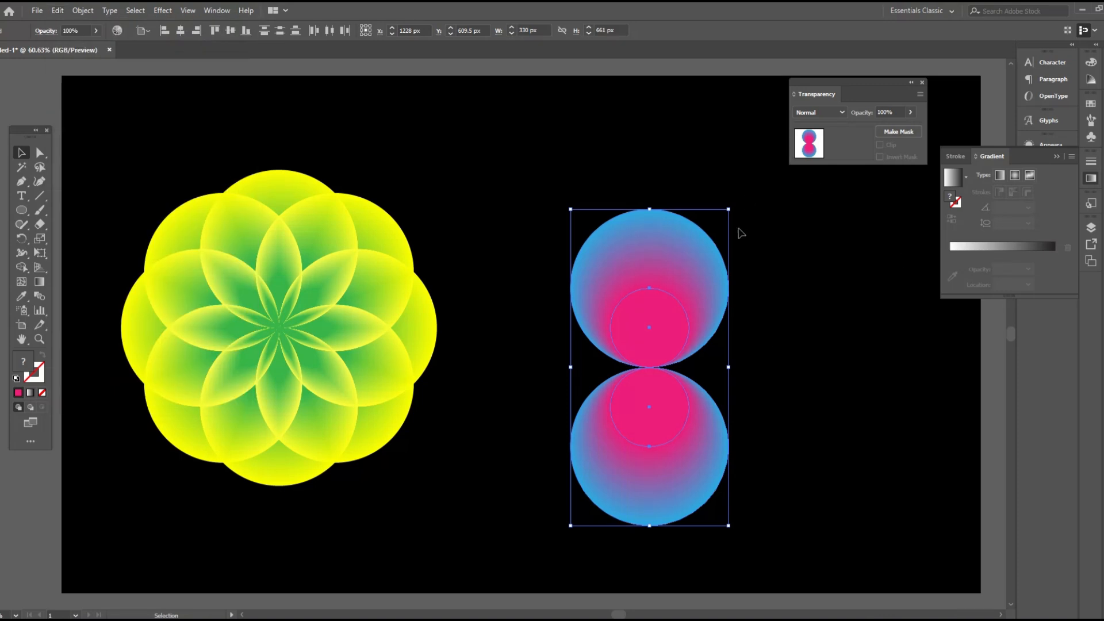
{"action": "left_click_drag", "start_coordinate": [736, 201], "coordinate": [881, 357]}
{"action": "left_click_drag", "start_coordinate": [735, 202], "coordinate": [829, 411]}
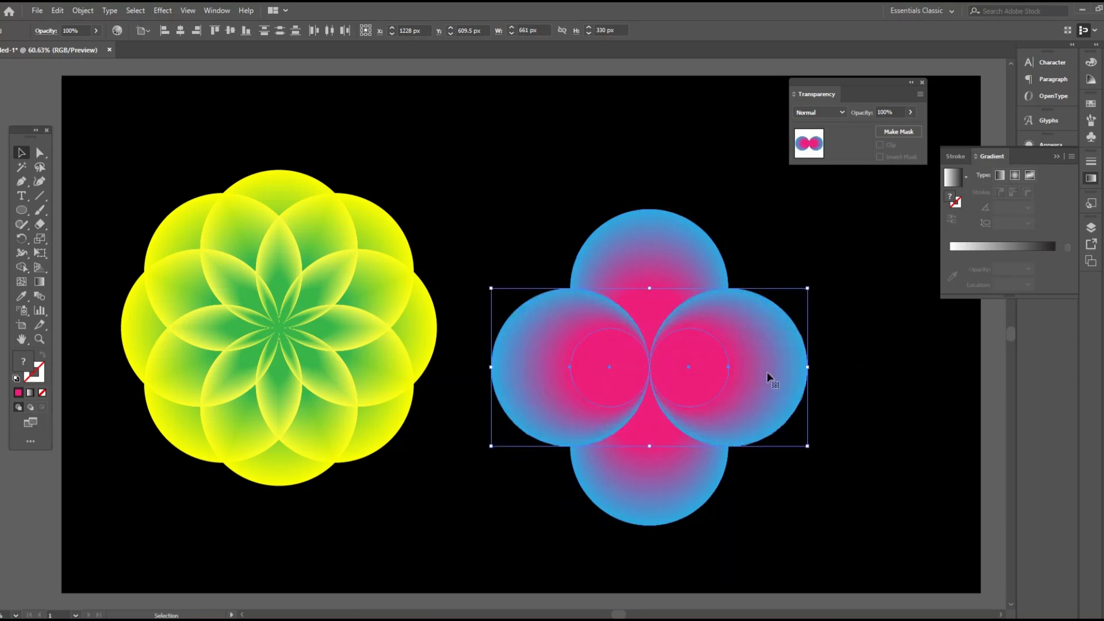
Step: Duplicate all four blue-pink petals in place and rotate the copy 45 degrees to form an eight-petal flower
{"action": "left_click_drag", "start_coordinate": [490, 198], "coordinate": [828, 575]}
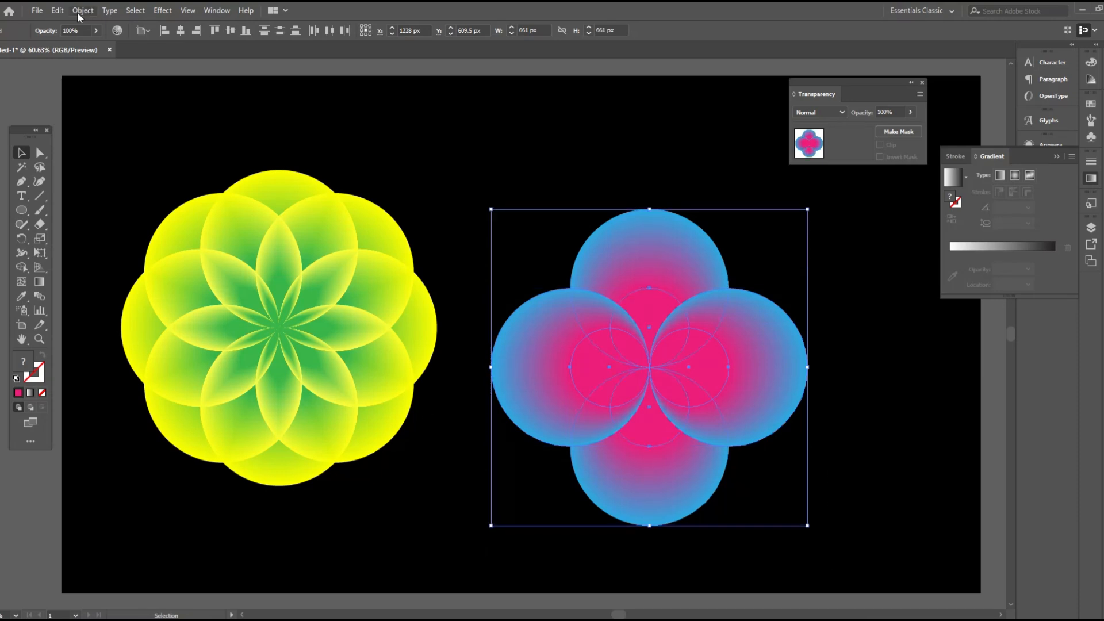
{"action": "left_click", "coordinate": [57, 12]}
{"action": "left_click", "coordinate": [60, 11]}
{"action": "left_click", "coordinate": [60, 12]}
{"action": "left_click", "coordinate": [141, 122]}
{"action": "left_click_drag", "start_coordinate": [815, 203], "coordinate": [896, 362]}
Step: Set the blending mode of all eight blue-pink petals to Lighten, and dock and collapse the Transparency controls beside Gradient
{"action": "left_click_drag", "start_coordinate": [500, 168], "coordinate": [817, 543]}
{"action": "left_click", "coordinate": [843, 112]}
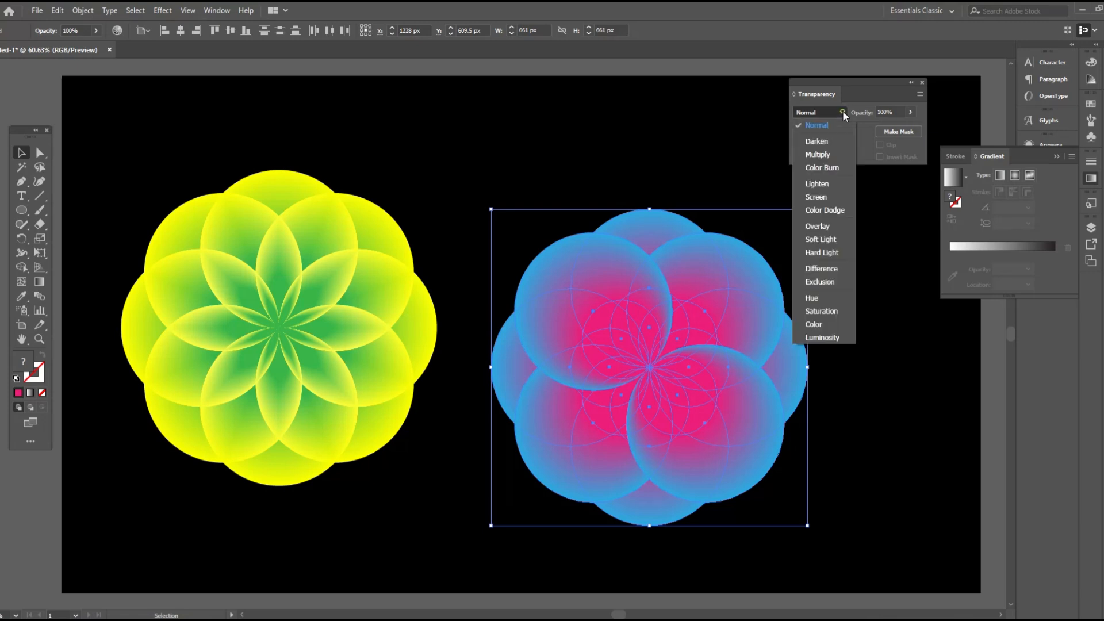
{"action": "left_click", "coordinate": [839, 184]}
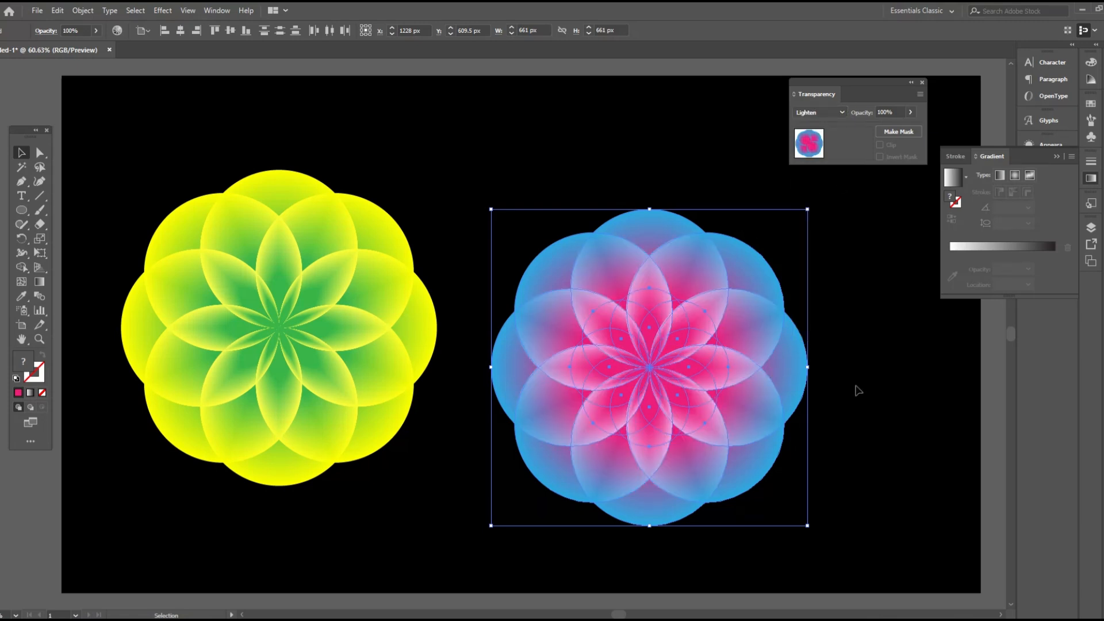
{"action": "mouse_move", "coordinate": [822, 95]}
{"action": "left_mouse_down"}
{"action": "mouse_move", "coordinate": [946, 323]}
{"action": "mouse_move", "coordinate": [1003, 167]}
{"action": "mouse_move", "coordinate": [1018, 159]}
{"action": "left_mouse_up"}
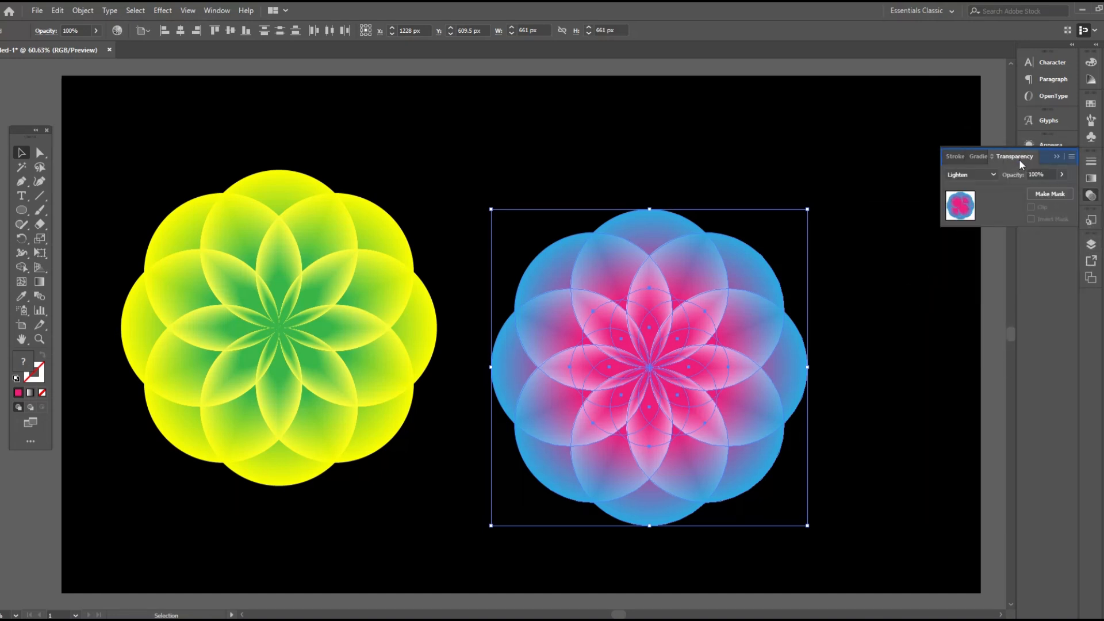
{"action": "left_click", "coordinate": [1057, 156]}
Step: Move the blue-pink flower to about X 1330, Y 545.5 px and group its petals
{"action": "left_click_drag", "start_coordinate": [669, 411], "coordinate": [719, 380]}
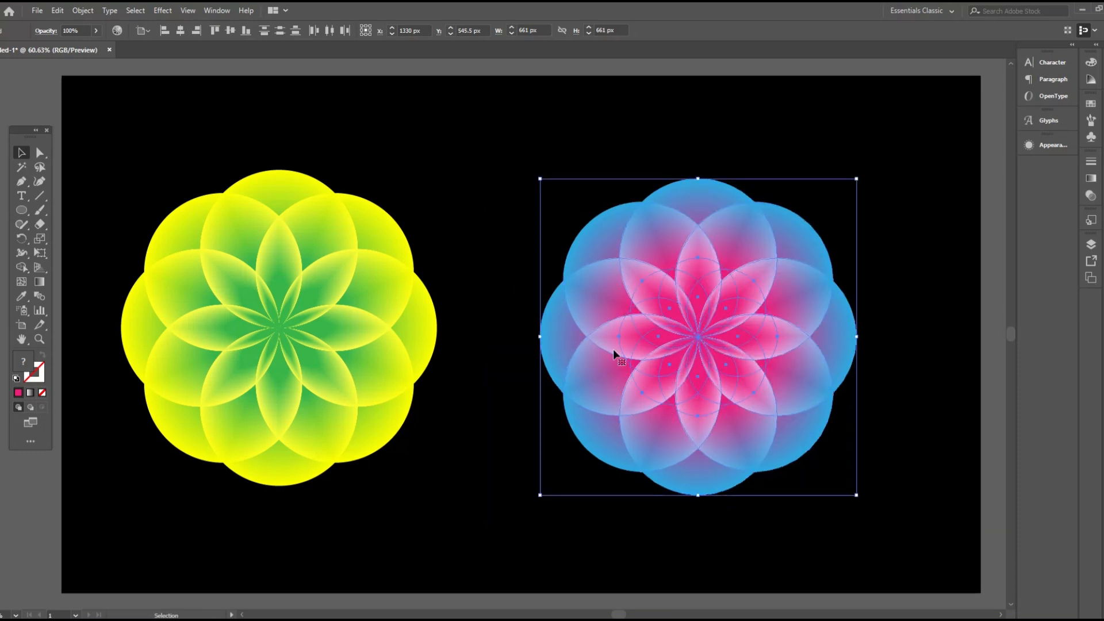
{"action": "left_click", "coordinate": [83, 11]}
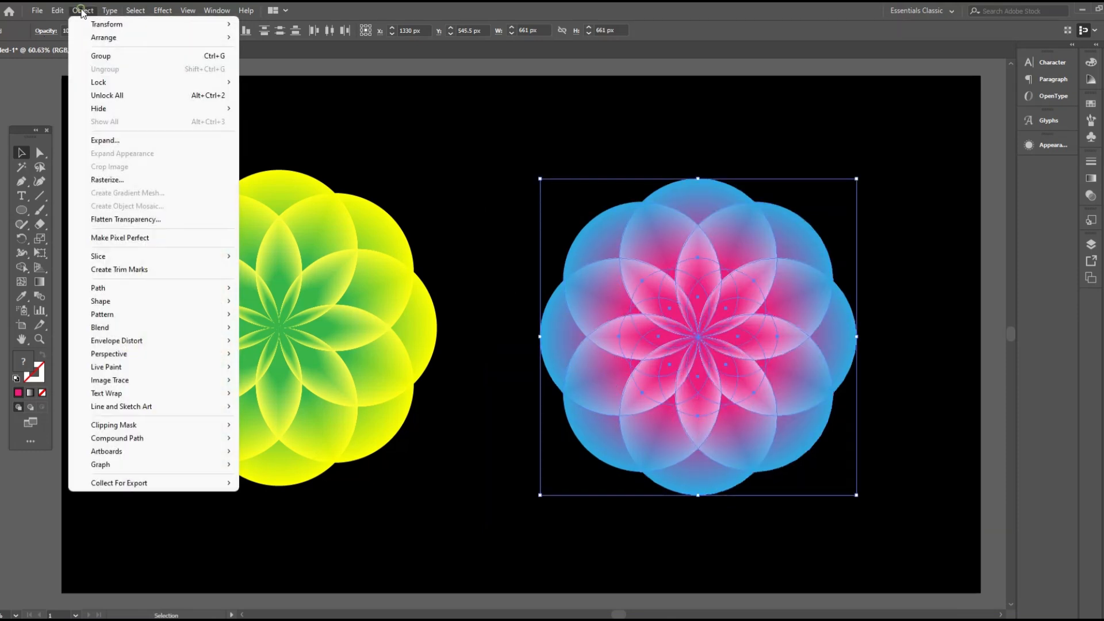
{"action": "left_click", "coordinate": [138, 56]}
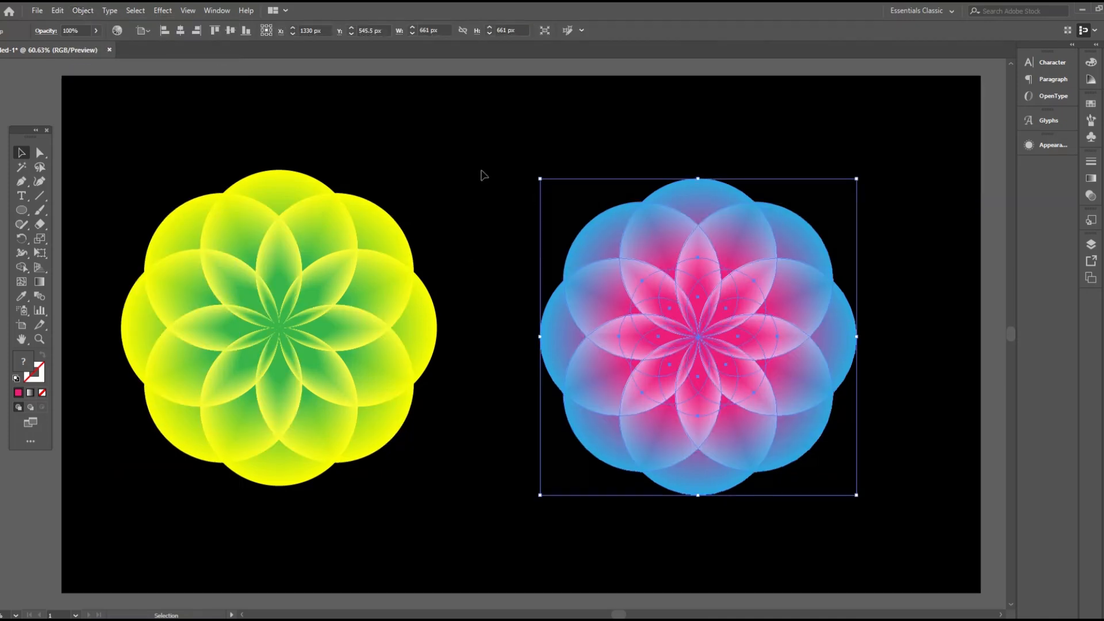
Step: Group all the petals of the yellow-green flower
{"action": "left_click_drag", "start_coordinate": [109, 128], "coordinate": [458, 489]}
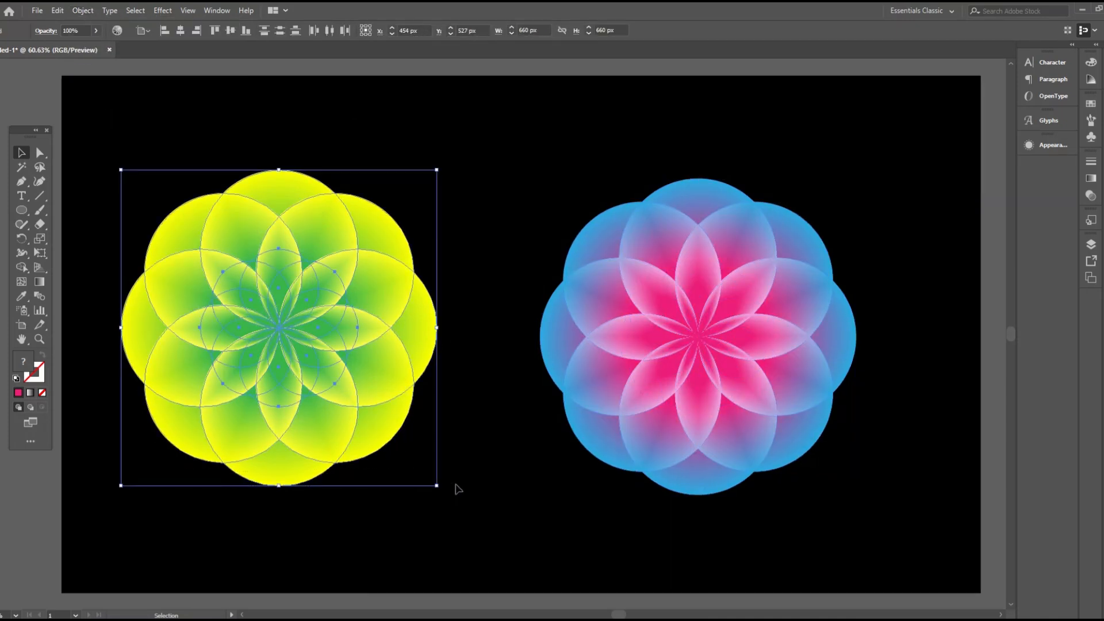
{"action": "left_click", "coordinate": [79, 12]}
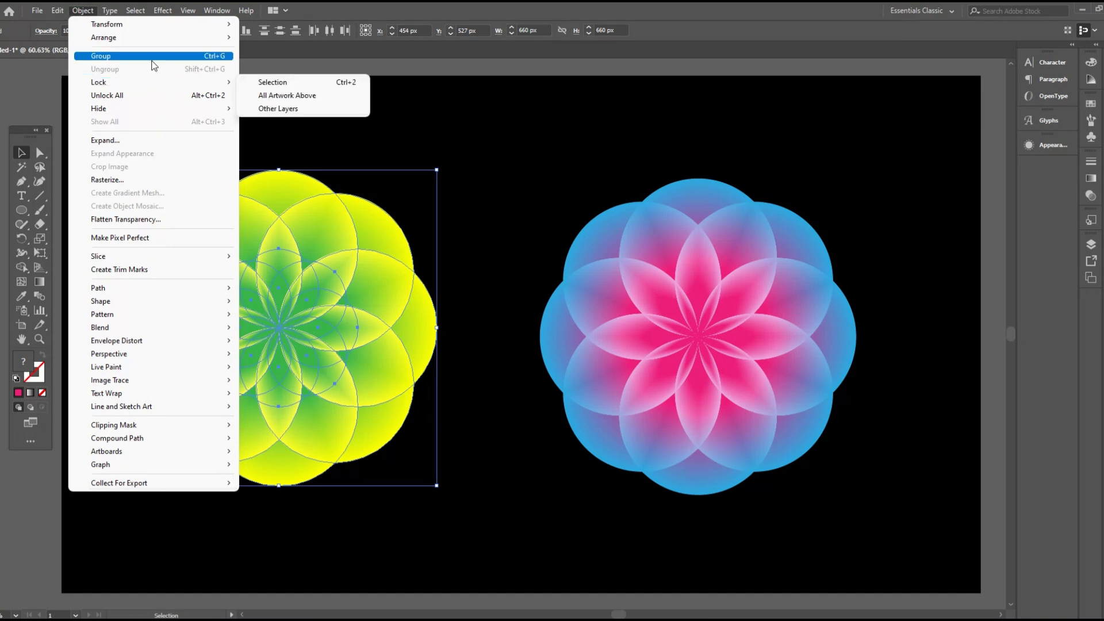
{"action": "left_click", "coordinate": [151, 57]}
Step: Align the two flowers by their vertical centers and move the pair horizontally to about X 970 px, leaving nothing selected
{"action": "left_click_drag", "start_coordinate": [198, 125], "coordinate": [739, 417]}
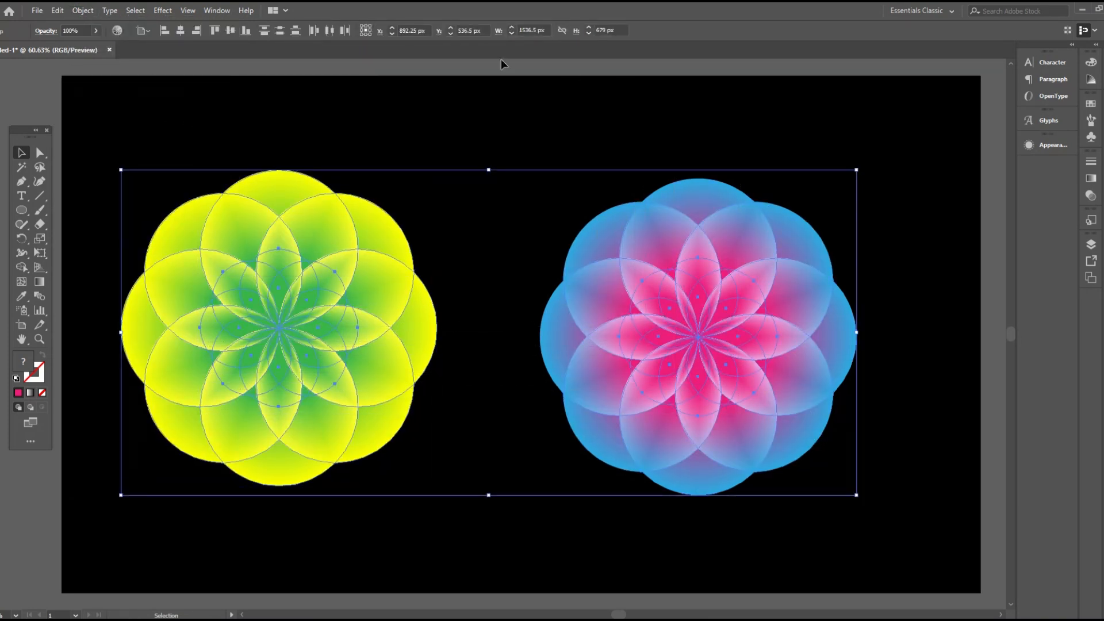
{"action": "left_click", "coordinate": [229, 31]}
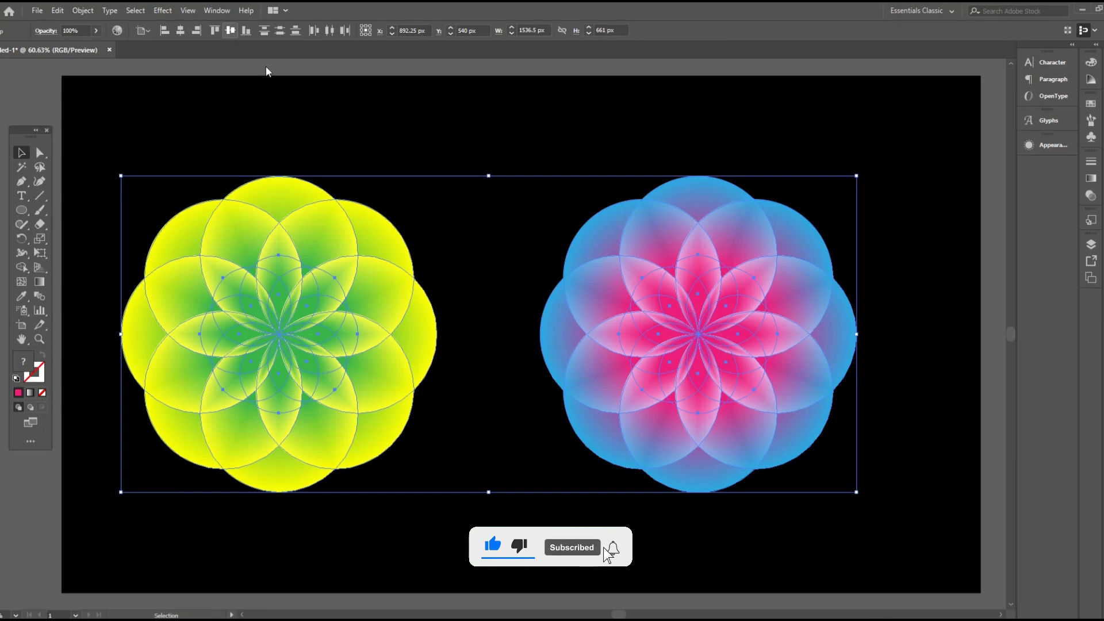
{"action": "left_click_drag", "start_coordinate": [664, 381], "coordinate": [691, 381]}
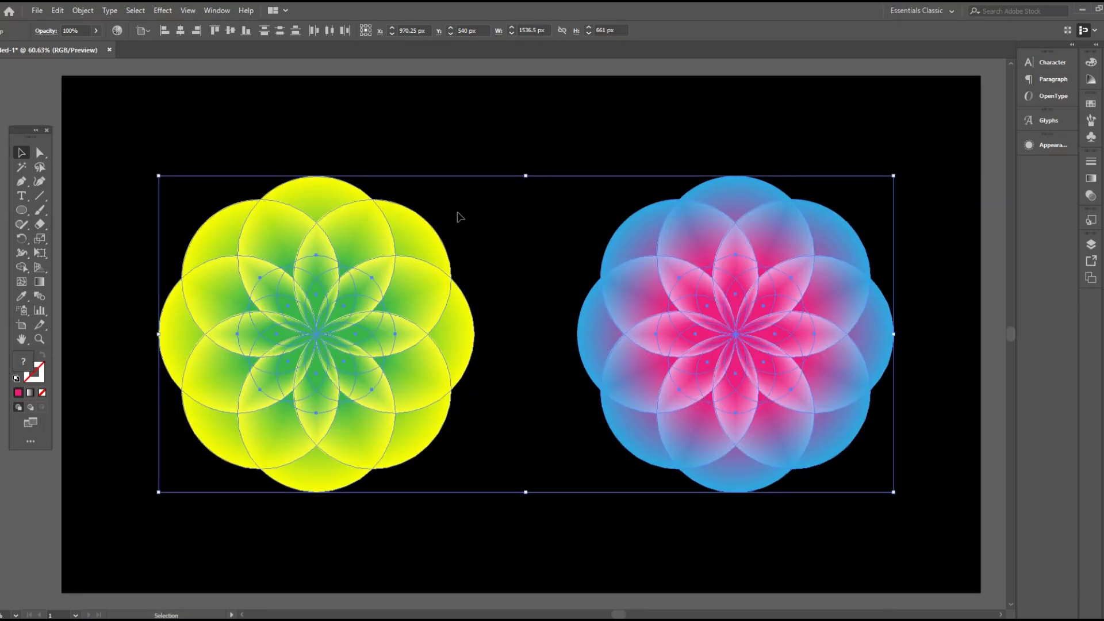
{"action": "left_click", "coordinate": [378, 137]}
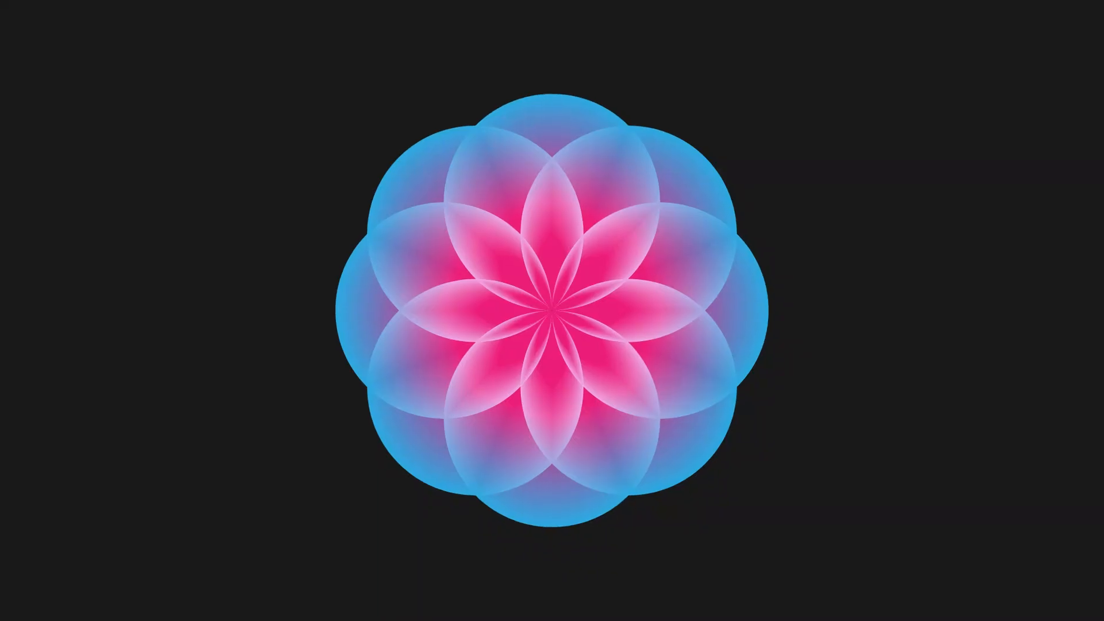